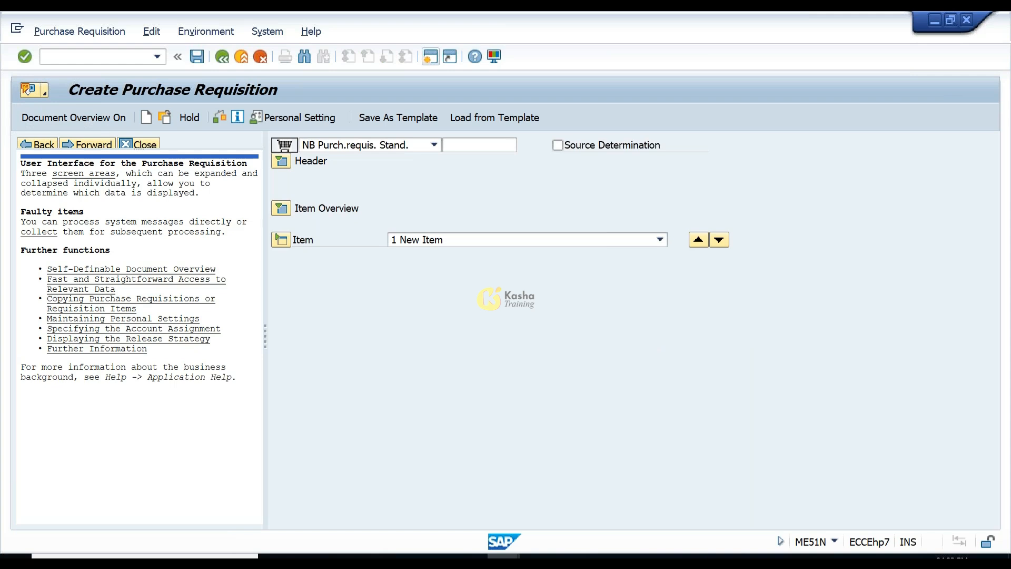
Step: Close the help pane, choose document type ZNB zPurch. Requisition, and expand the Item Overview
left_click(143, 144)
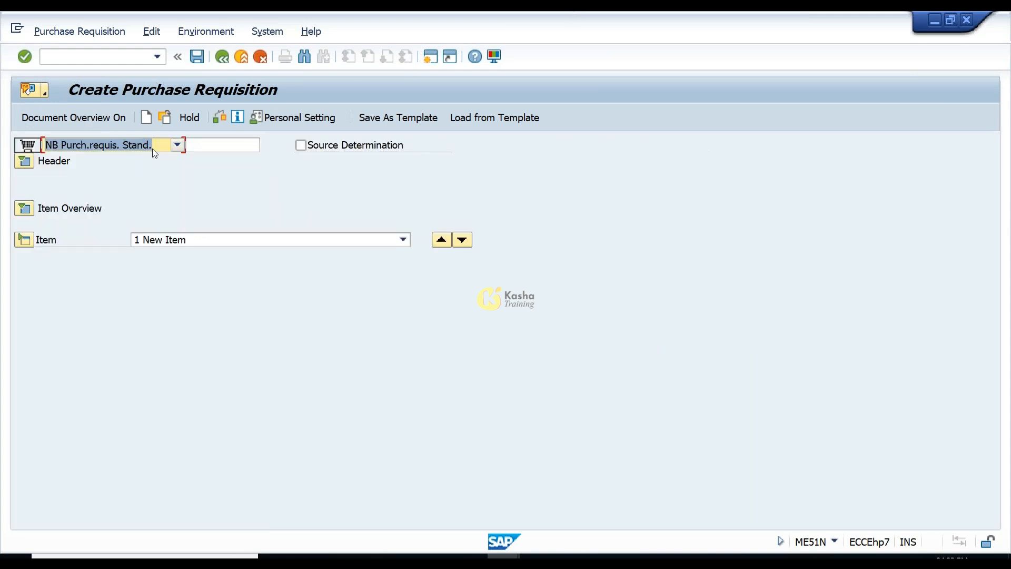
left_click(153, 148)
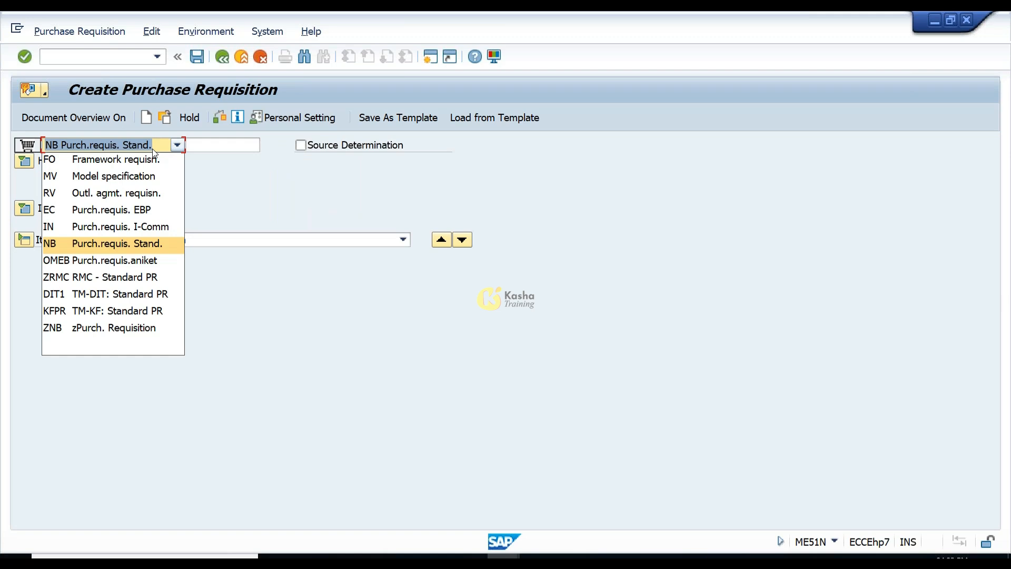
left_click(123, 329)
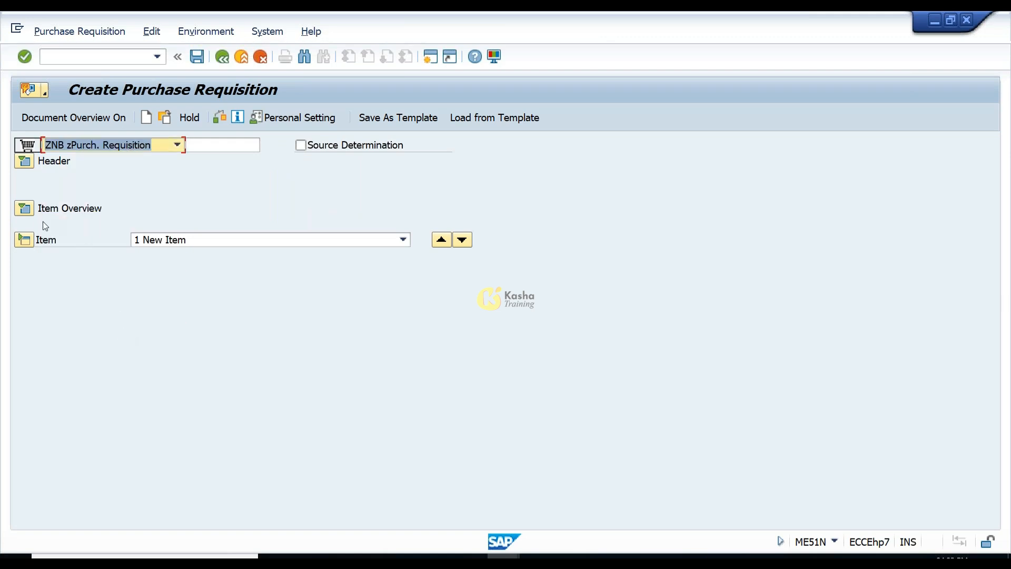
left_click(30, 213)
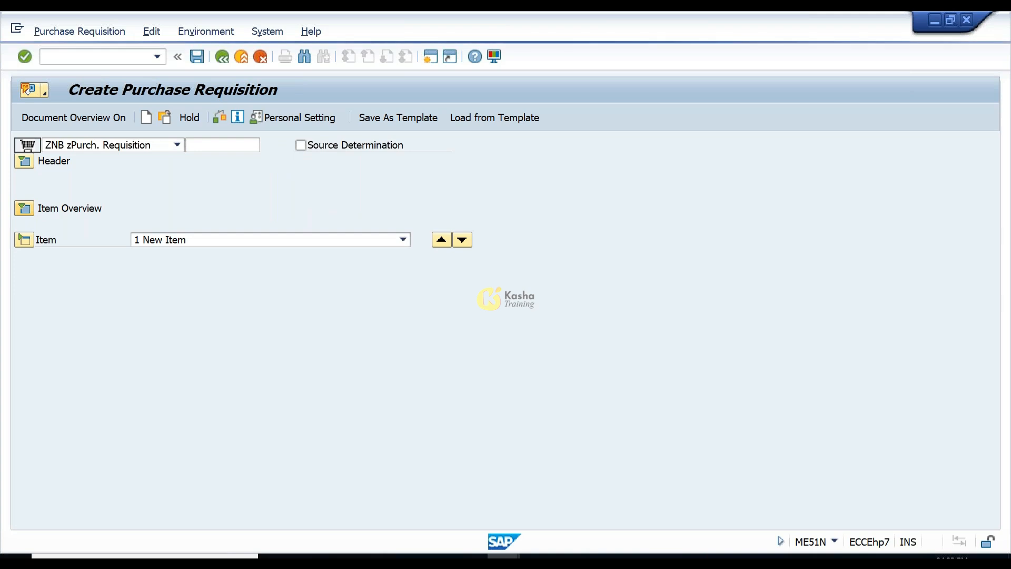
Step: Fill the first item's material with BEARING-400000, found through Plant Material by Description search for plant CG01
left_click(189, 243)
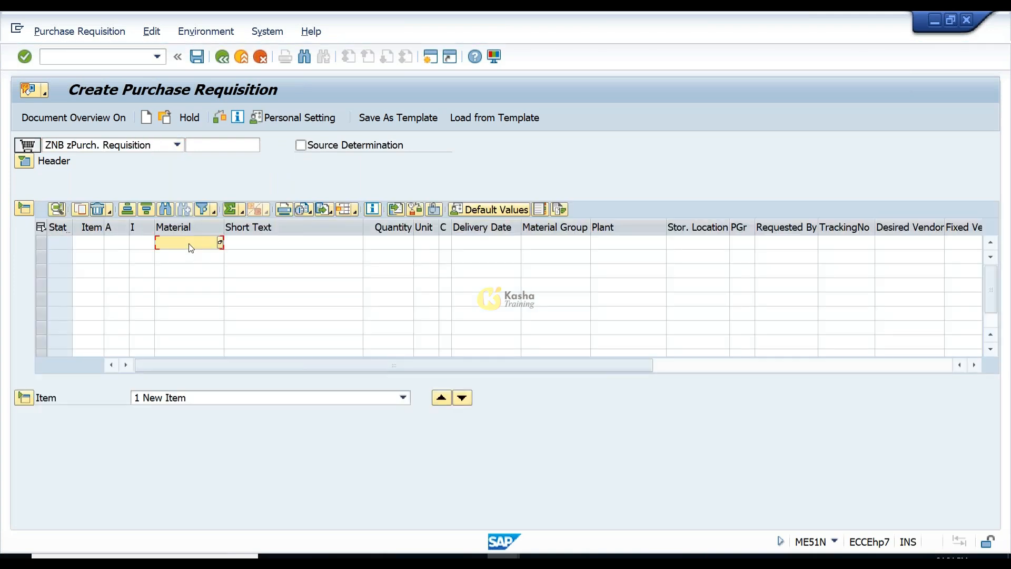
left_click(220, 243)
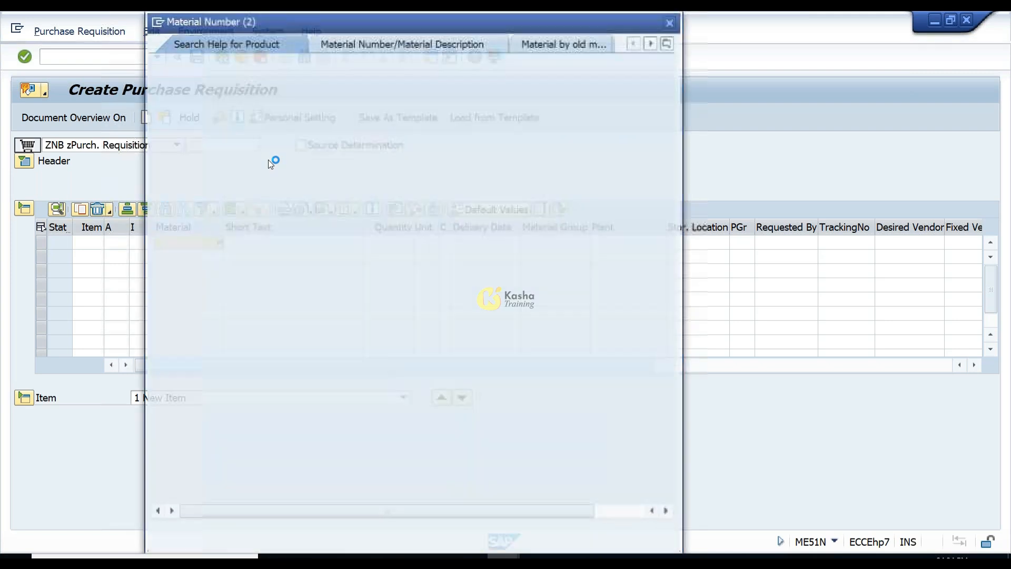
left_click(669, 42)
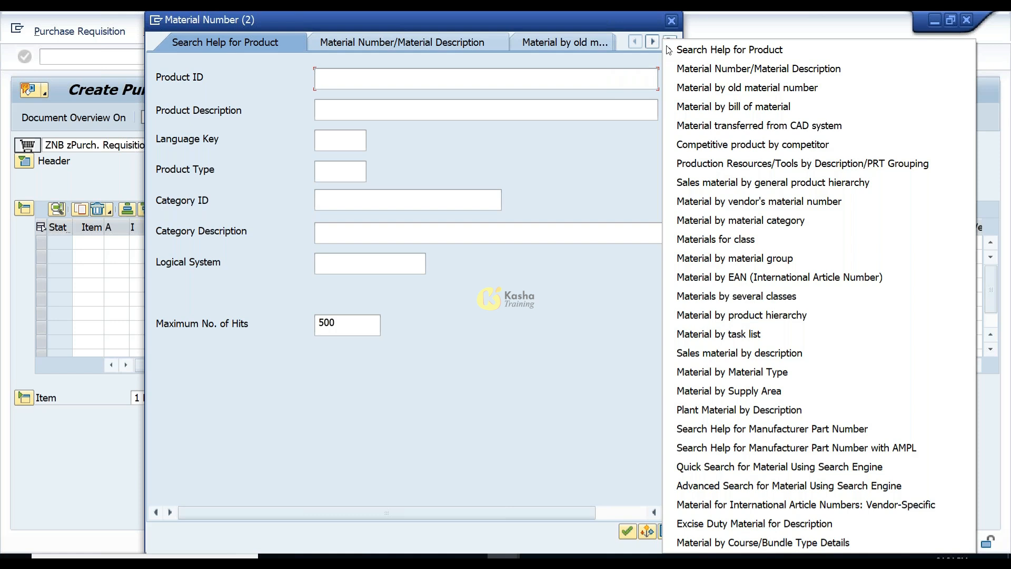
left_click(801, 406)
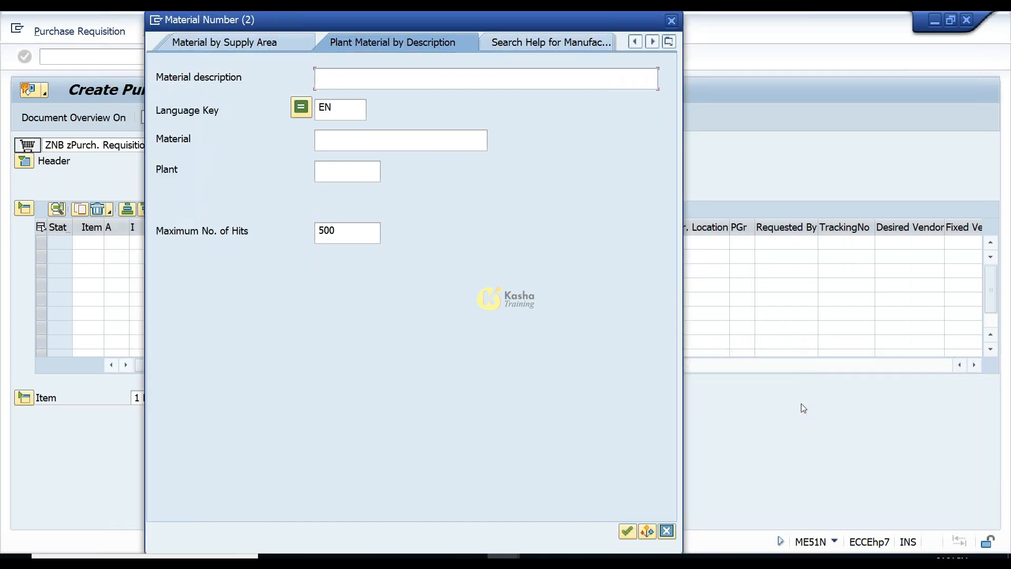
left_click(337, 169)
type("CG01")
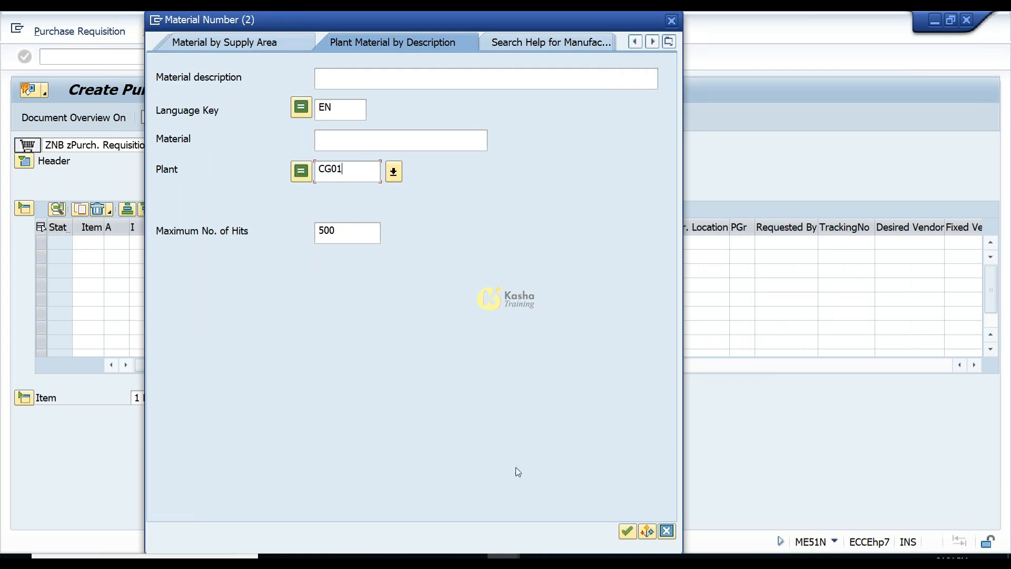
left_click(626, 531)
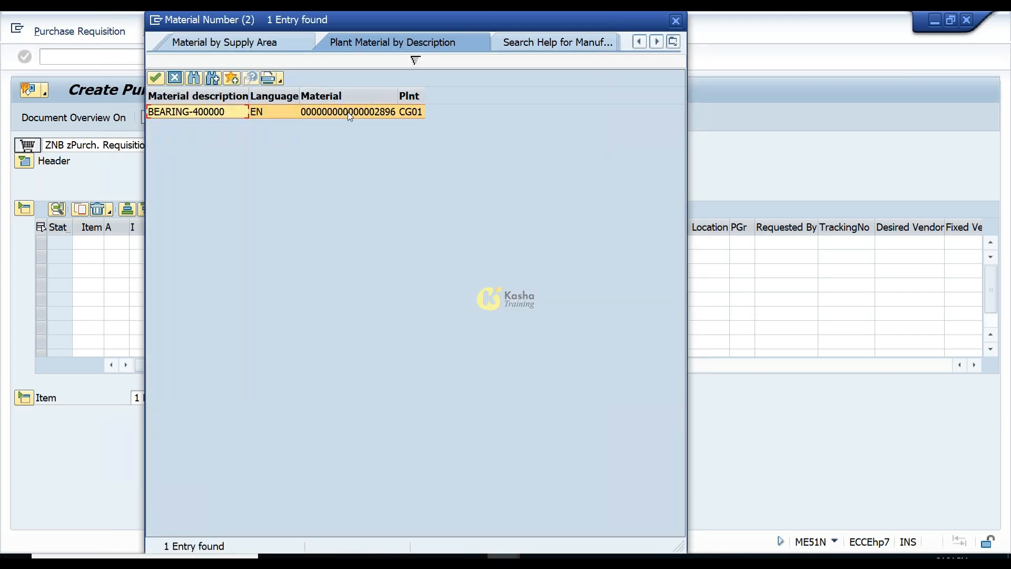
double_click(349, 112)
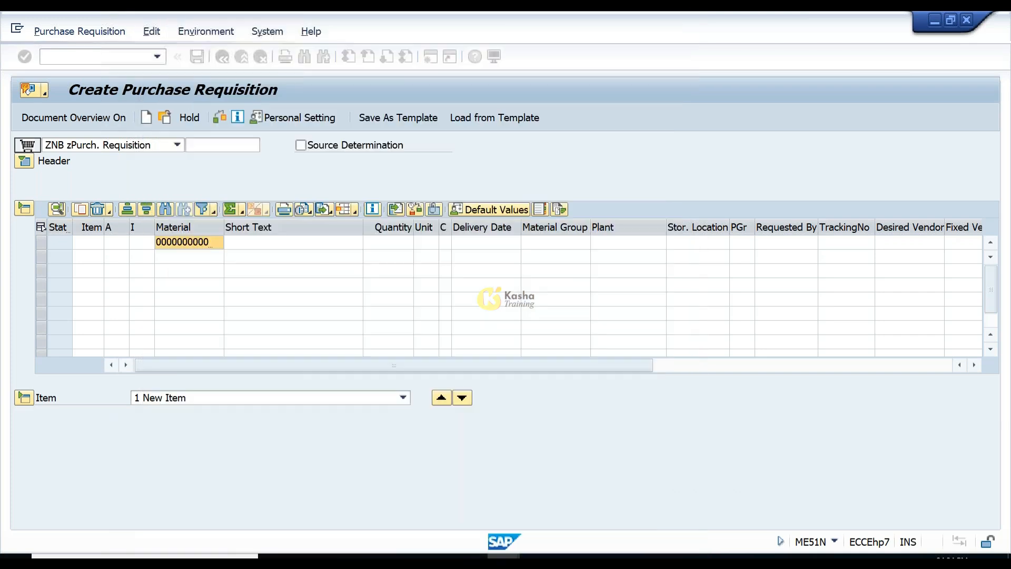
Step: Set the item's quantity to 10 and its delivery date to 25.04.2019
left_click(388, 245)
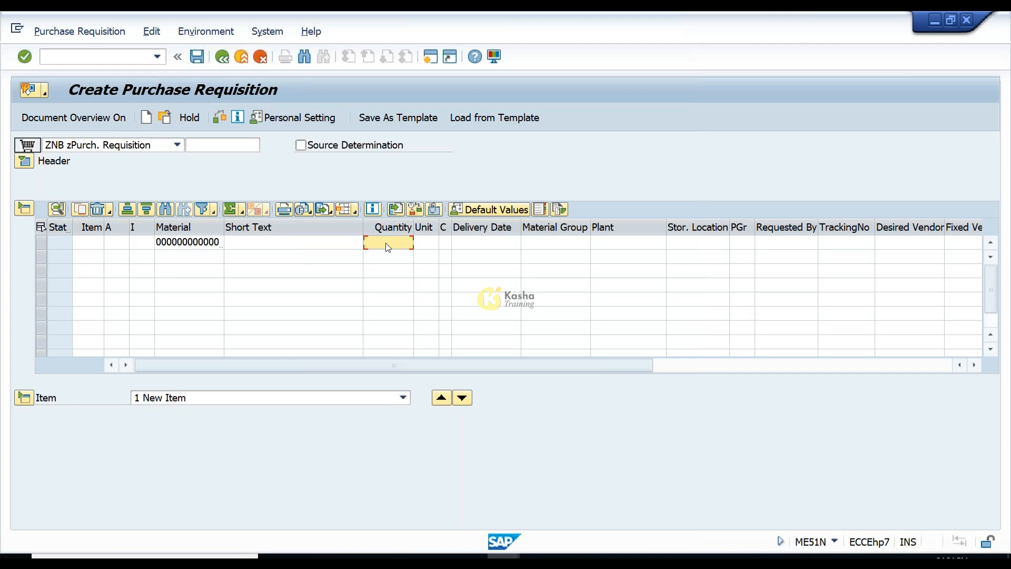
type("10")
key("Tab")
key("Tab")
key("Tab")
left_click(516, 243)
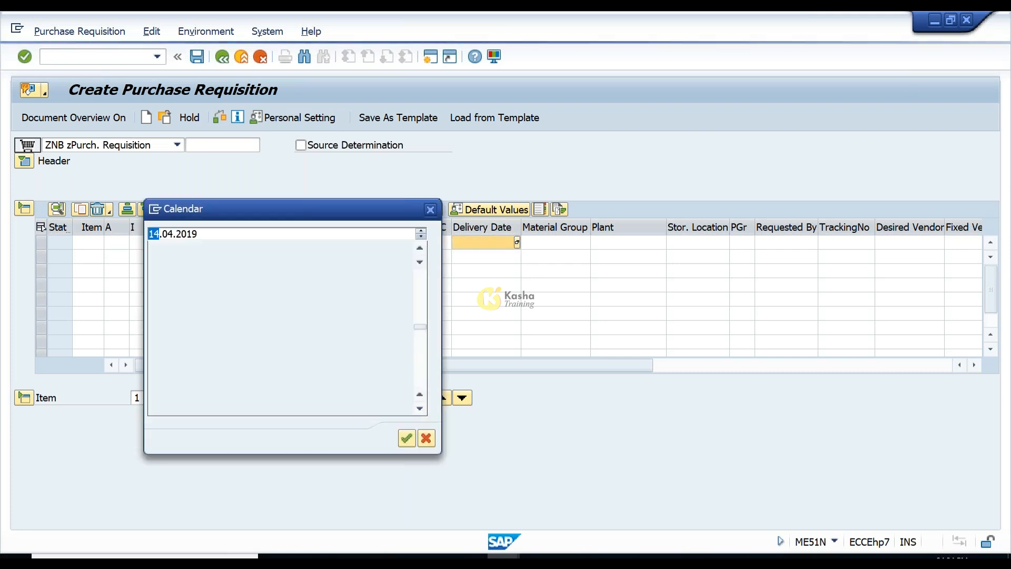
double_click(311, 358)
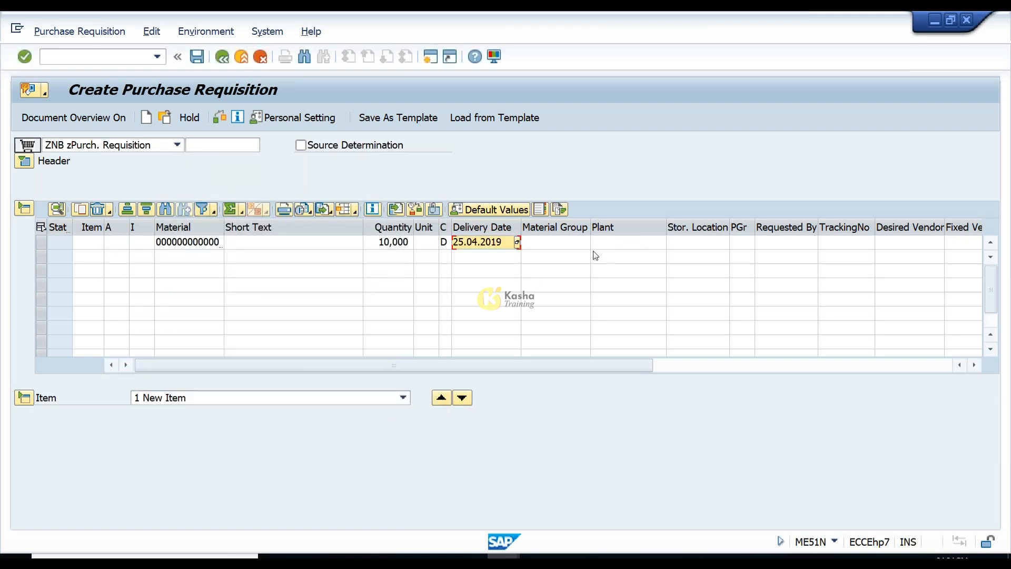
Step: Enter plant CG01 and storage location 1000 for the bearing item
left_click(596, 249)
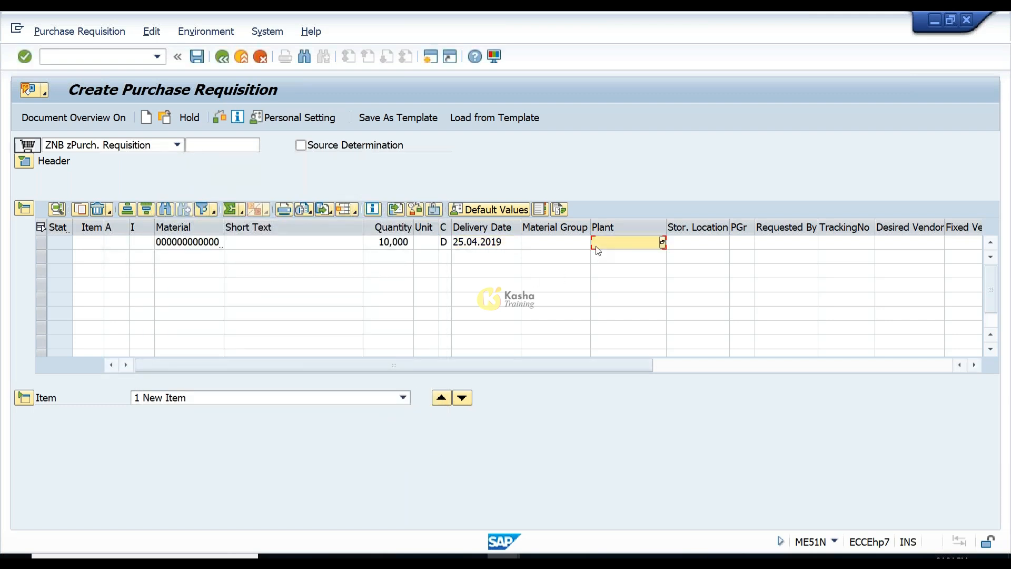
type("CG01")
key("Tab")
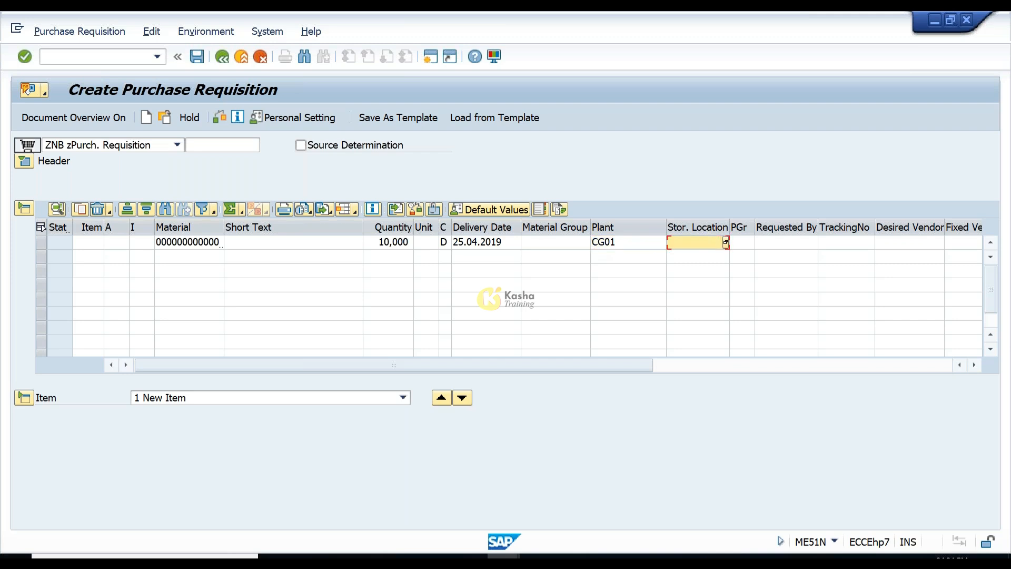
type("1000")
key("Tab")
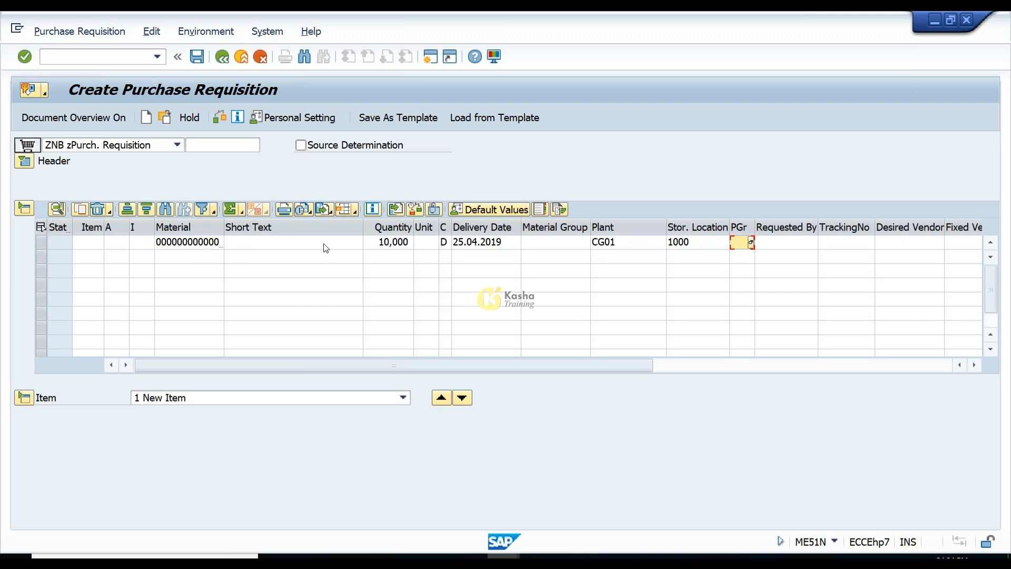
Step: Validate the requisition item and read the detailed explanation of the resulting system message
key("Return")
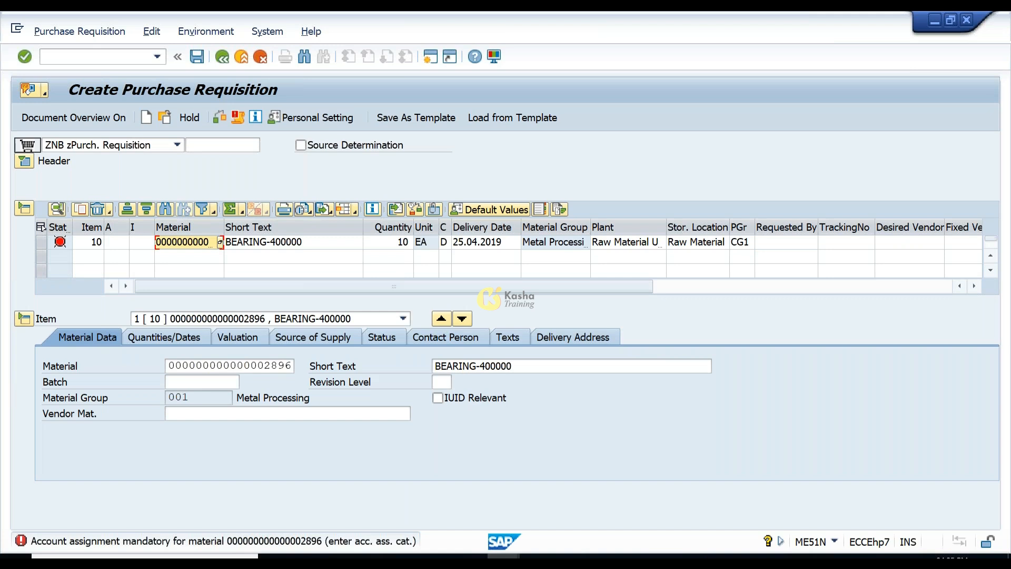
double_click(140, 544)
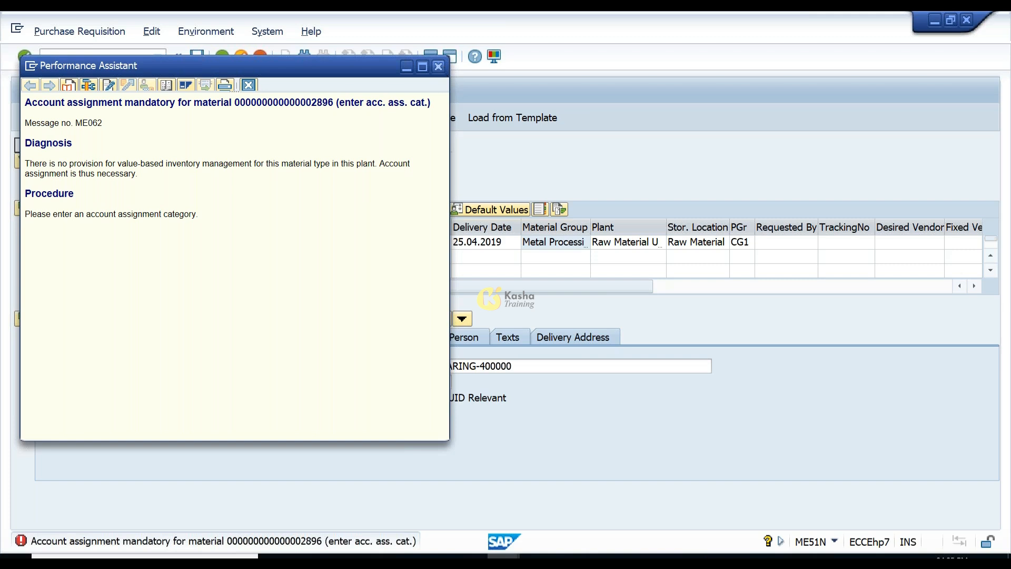
key("Escape")
Step: Switch to the Display IMG session and start transaction OMS2 for material types
mouse_move(576, 522)
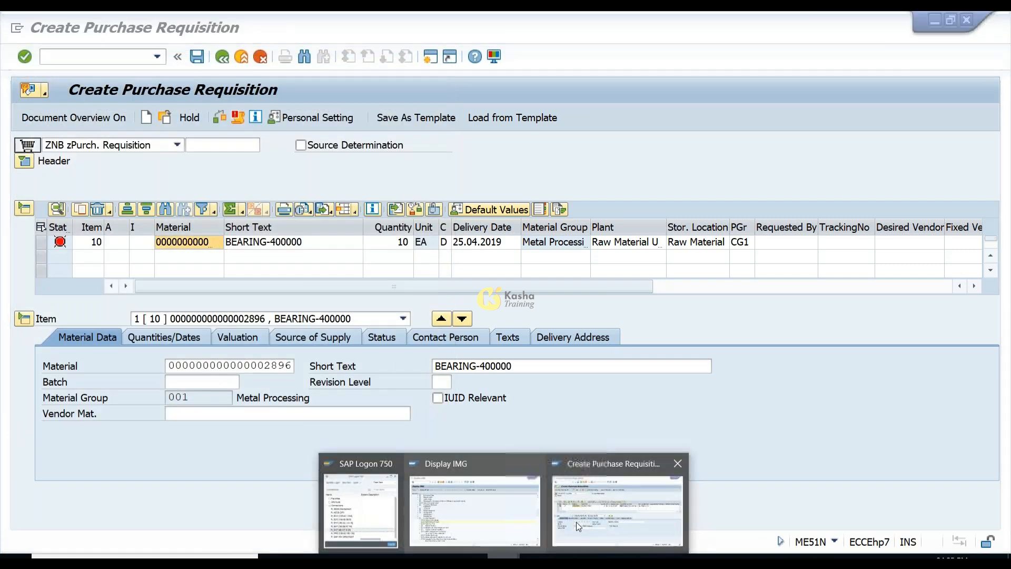
left_click(508, 504)
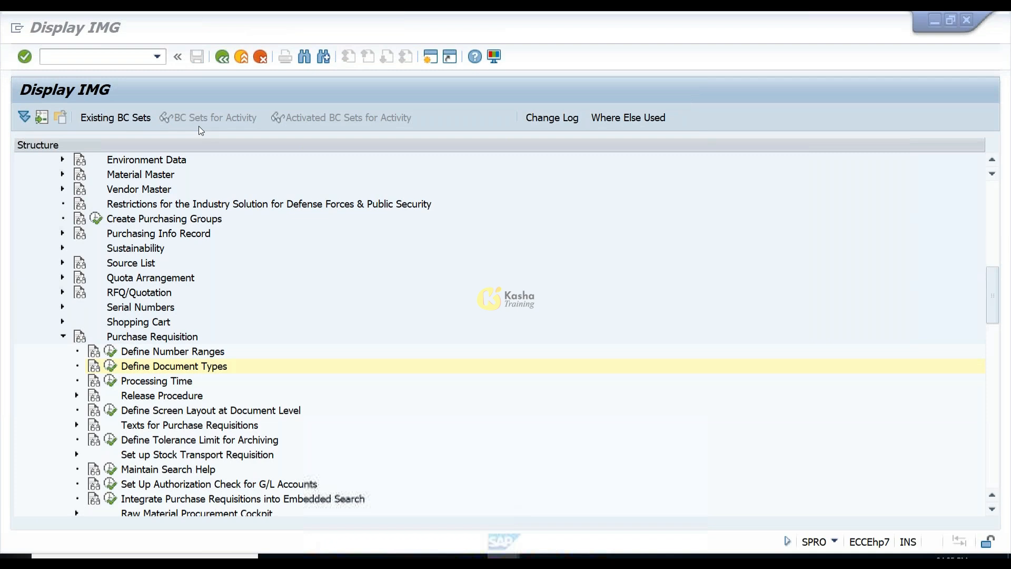
left_click(121, 55)
type("/NOMS2")
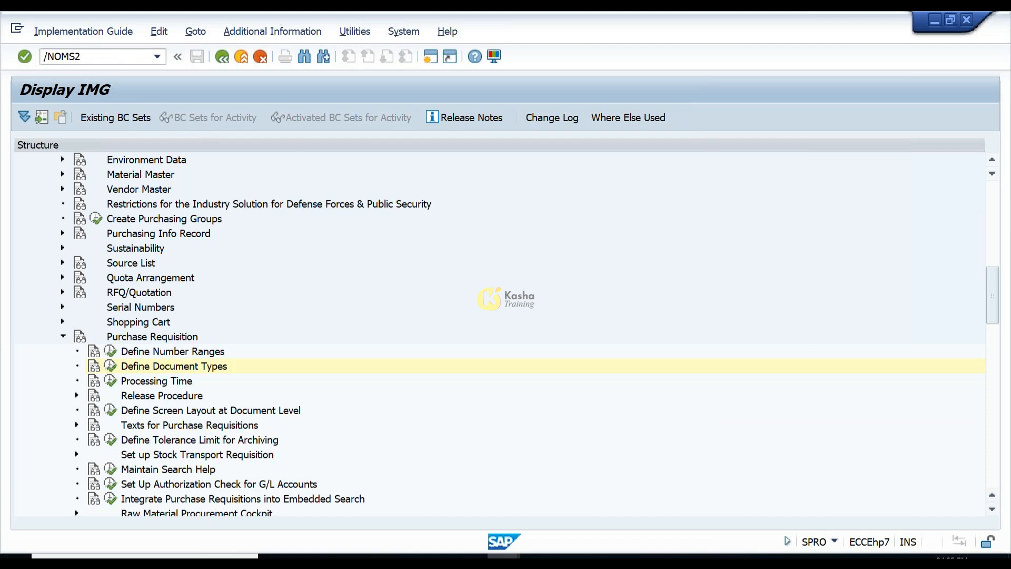
key("Return")
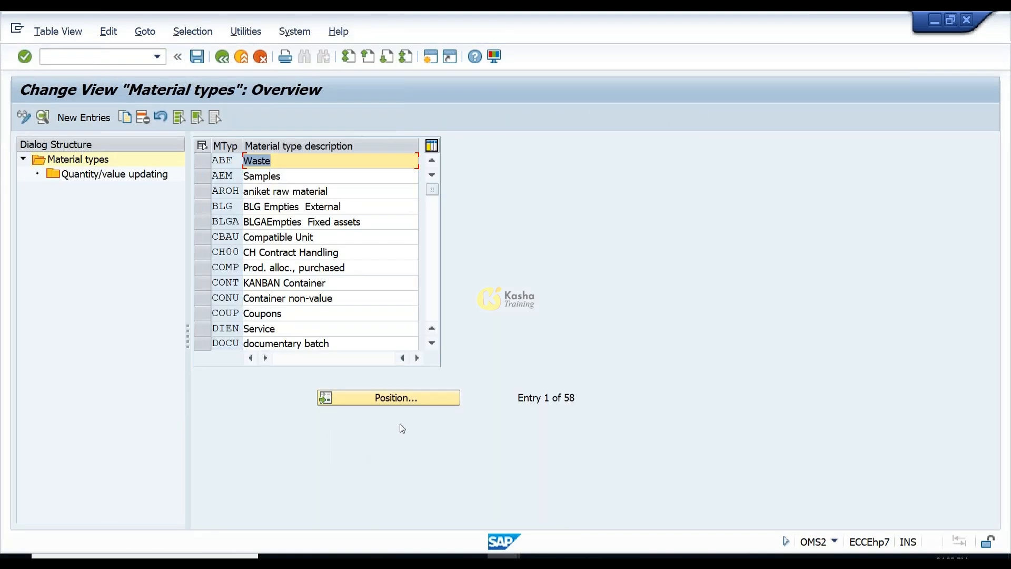
Step: Locate material type ROH (Raw material) and open its Quantity/value updating settings
left_click(411, 401)
type("RP")
key("BackSpace")
type("OH")
key("Return")
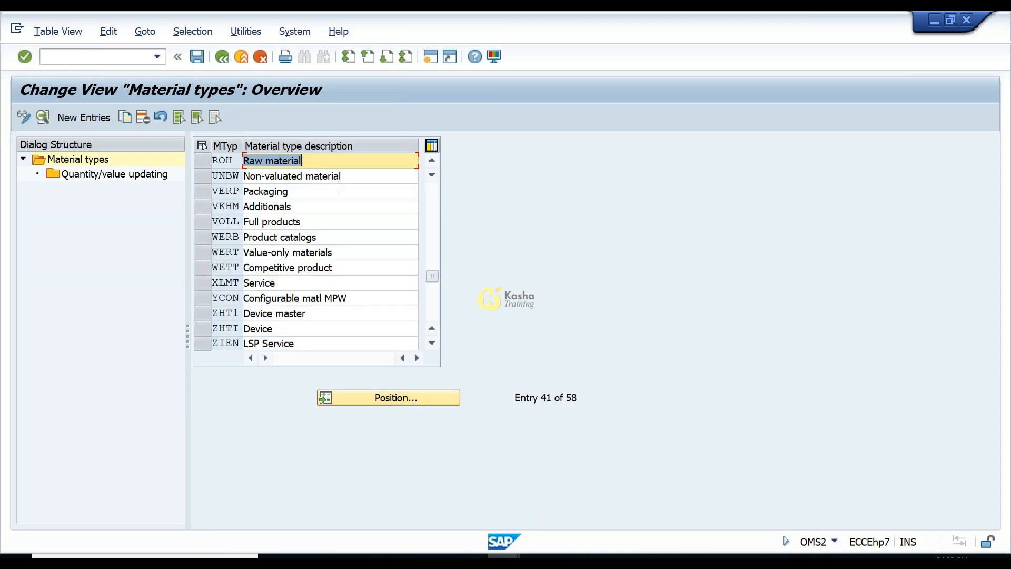
left_click(204, 158)
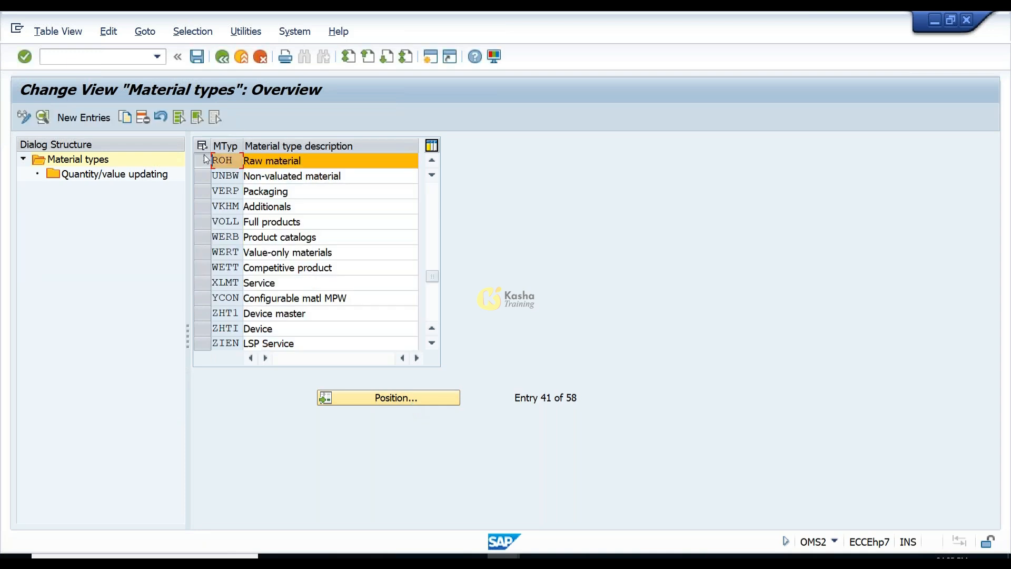
left_click(41, 117)
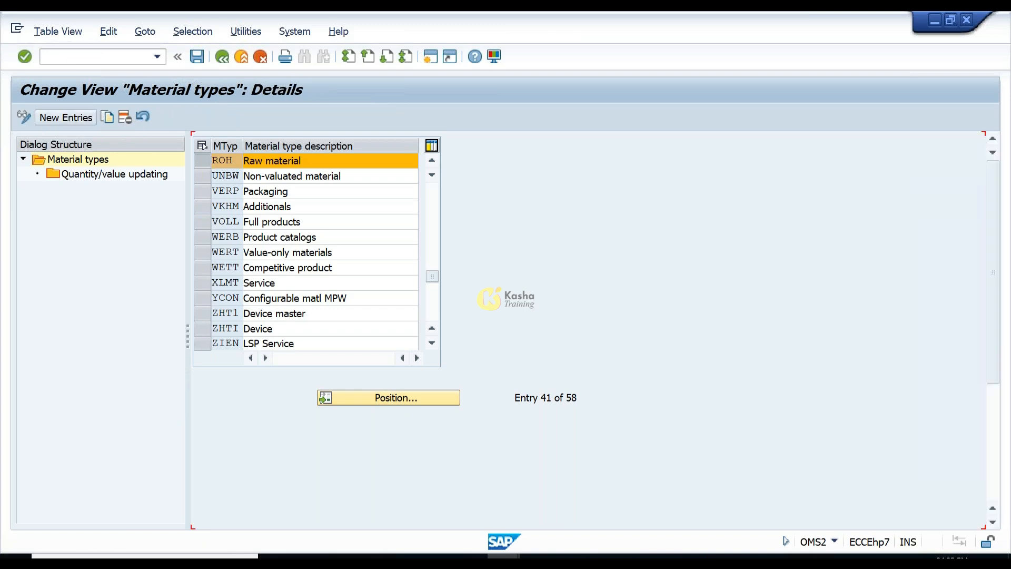
left_click(158, 177)
double_click(158, 176)
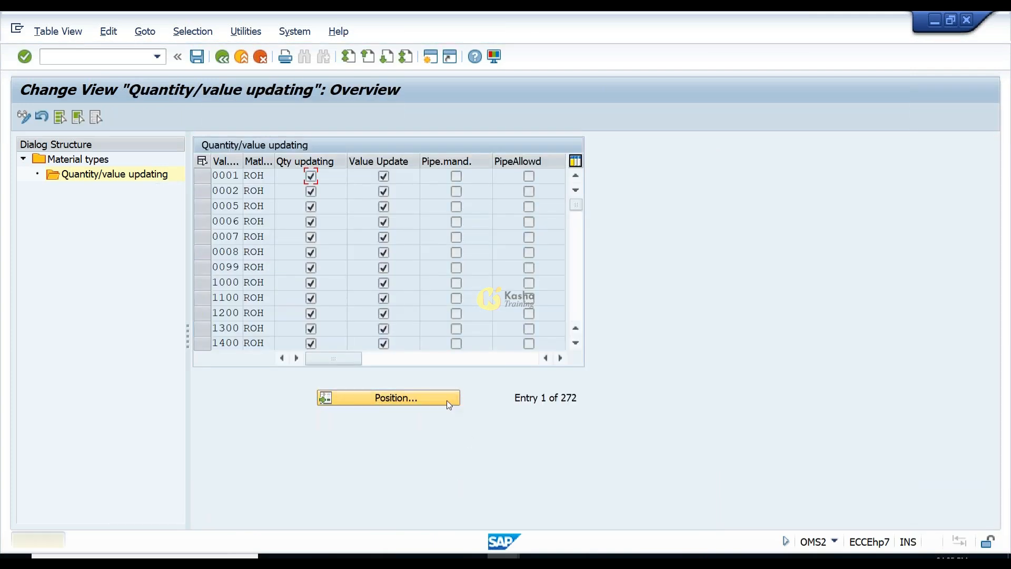
Step: Position the quantity/value updating list at valuation area CG01
left_click(446, 400)
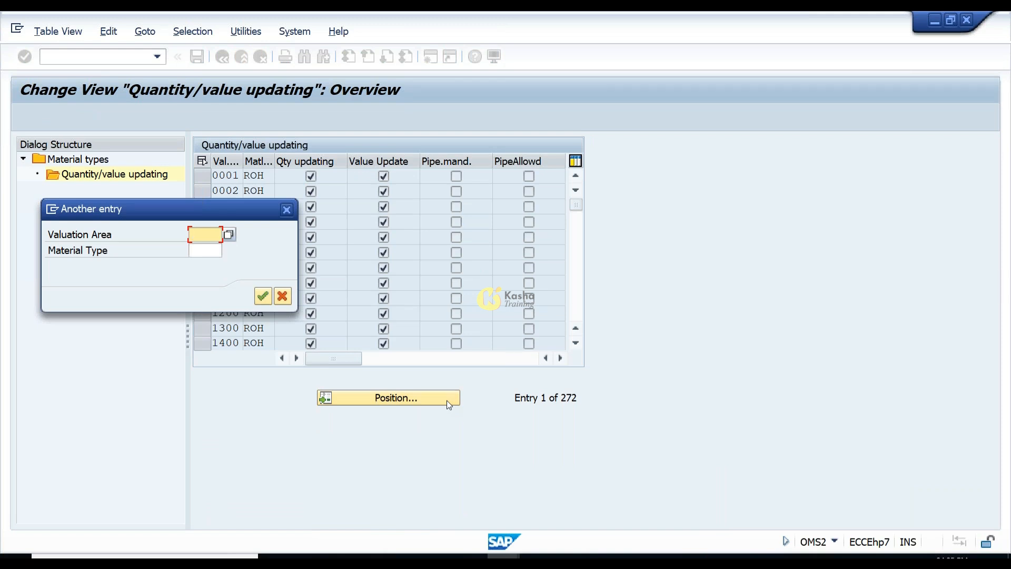
type("CG01")
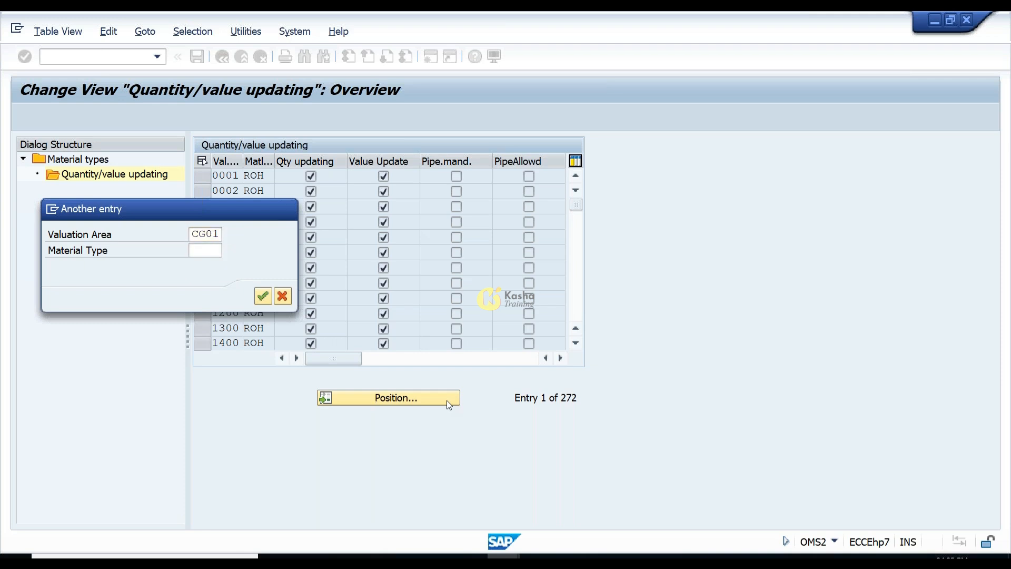
key("Return")
left_click(446, 401)
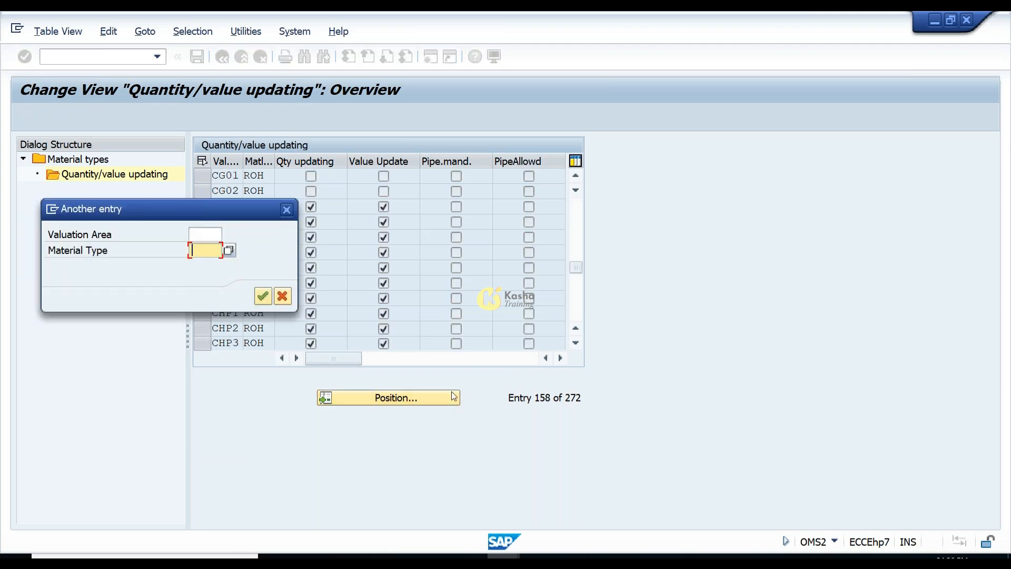
left_click(287, 208)
Step: Enable quantity updating and value update for ROH in valuation areas CG01 and CG02, and save
left_click(312, 175)
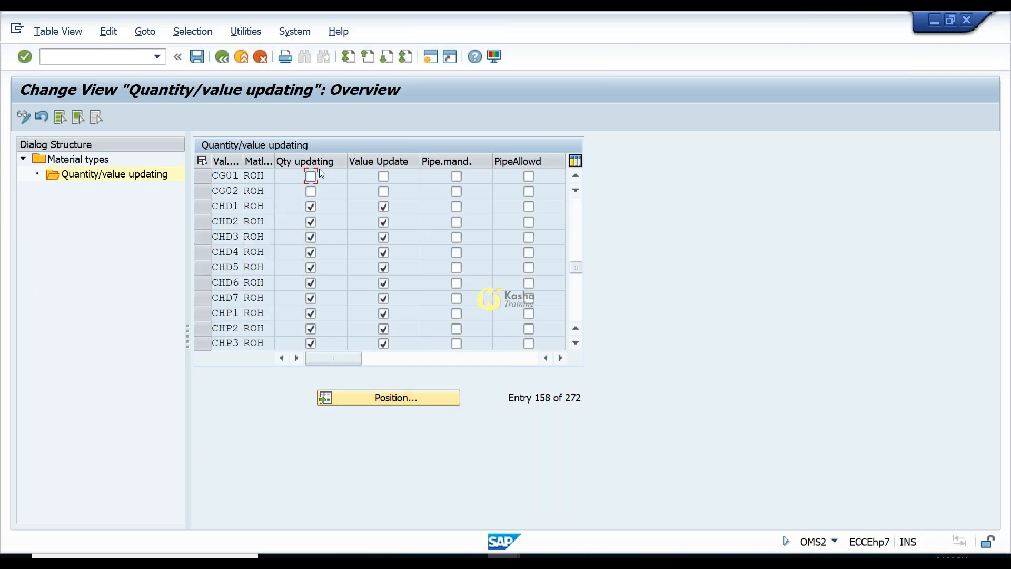
key("Tab")
key("space")
left_click(311, 191)
left_click(387, 191)
left_click(195, 54)
key("Return")
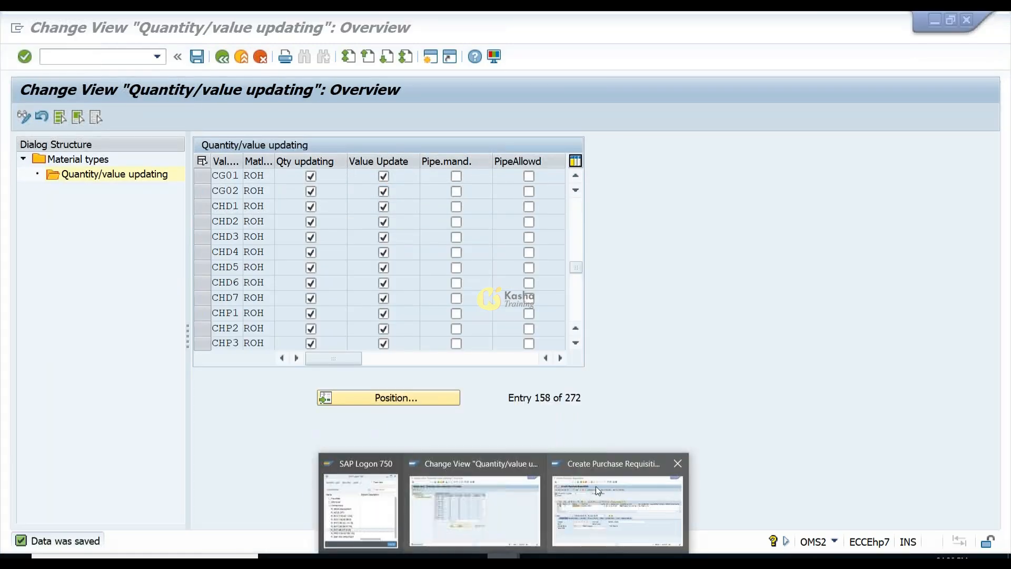
Step: Return to the purchase requisition session, restart transaction ME51N, and expand the Item Overview
left_click(596, 485)
left_click(122, 59)
type("/NME51N")
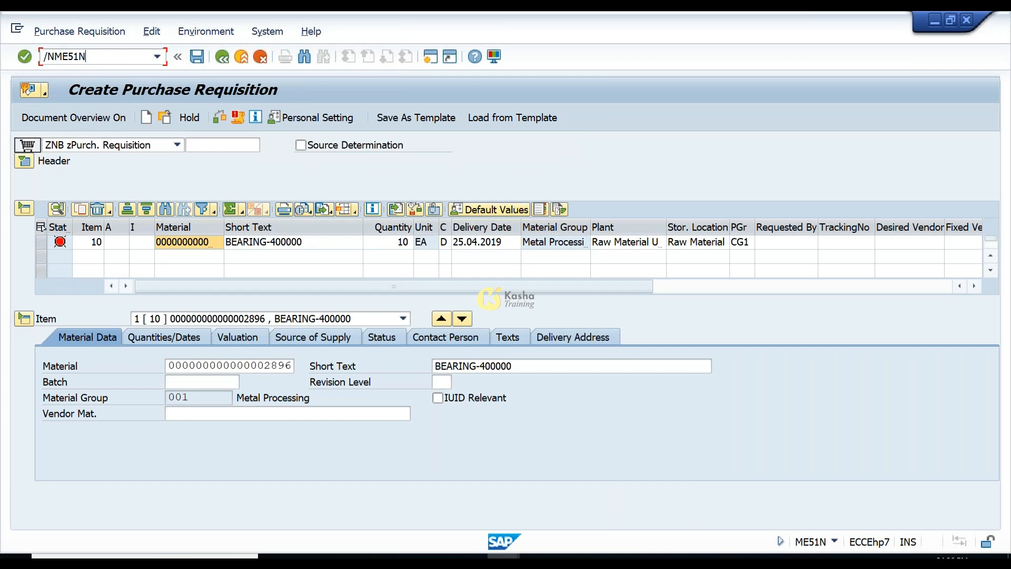
key("Return")
left_click(120, 116)
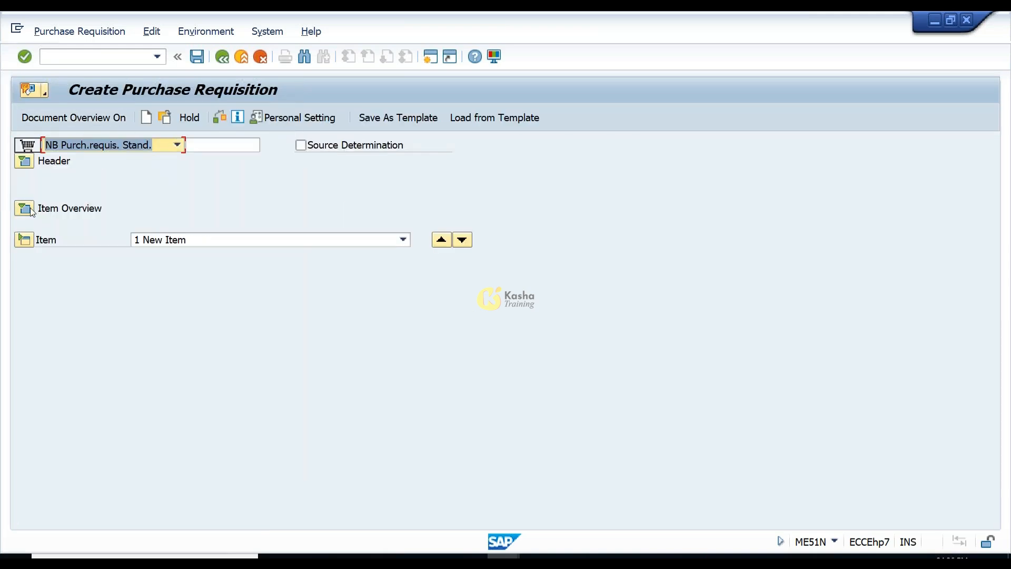
left_click(27, 207)
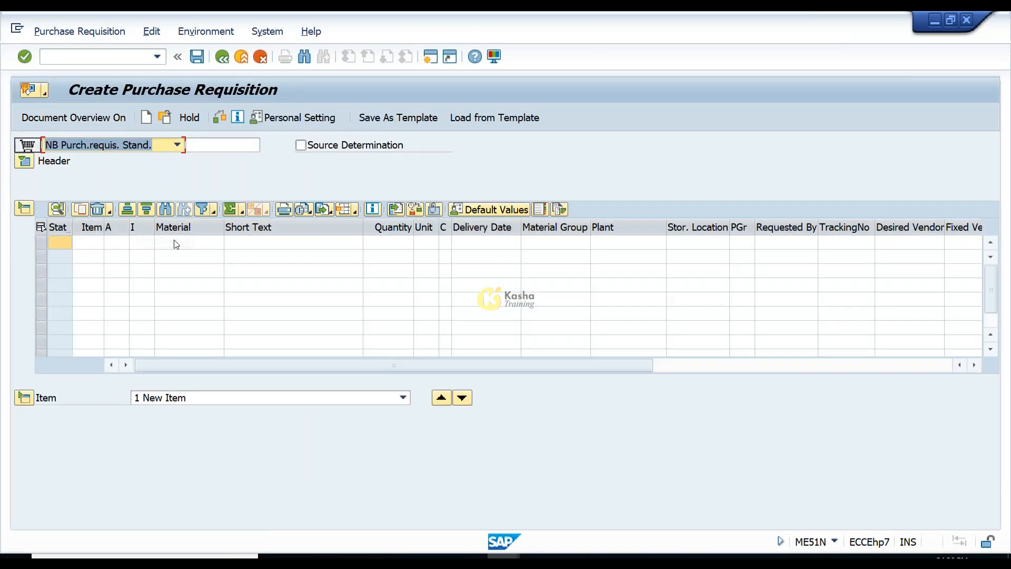
left_click(190, 243)
left_click(220, 242)
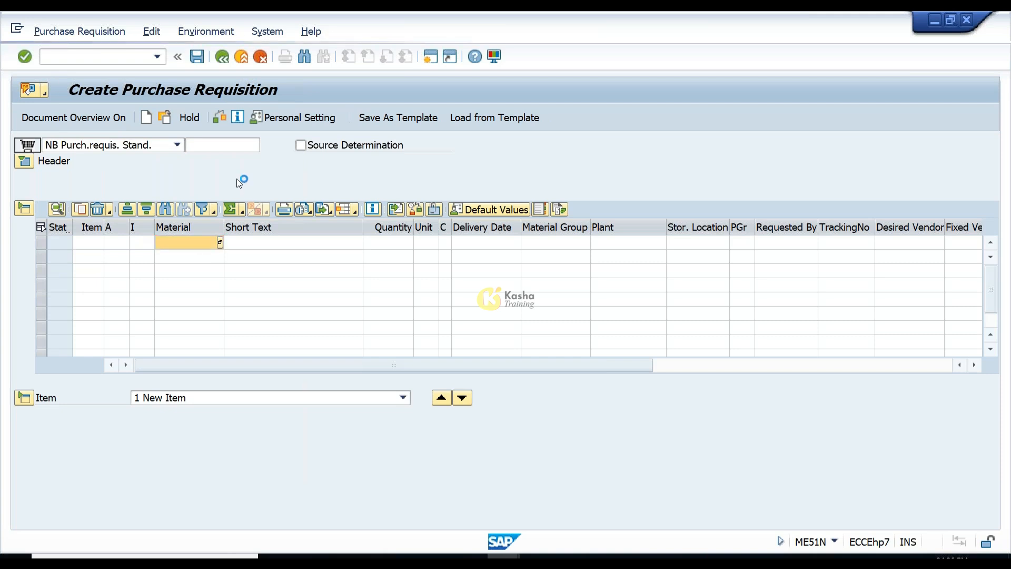
left_click(348, 171)
type("C001")
key("Return")
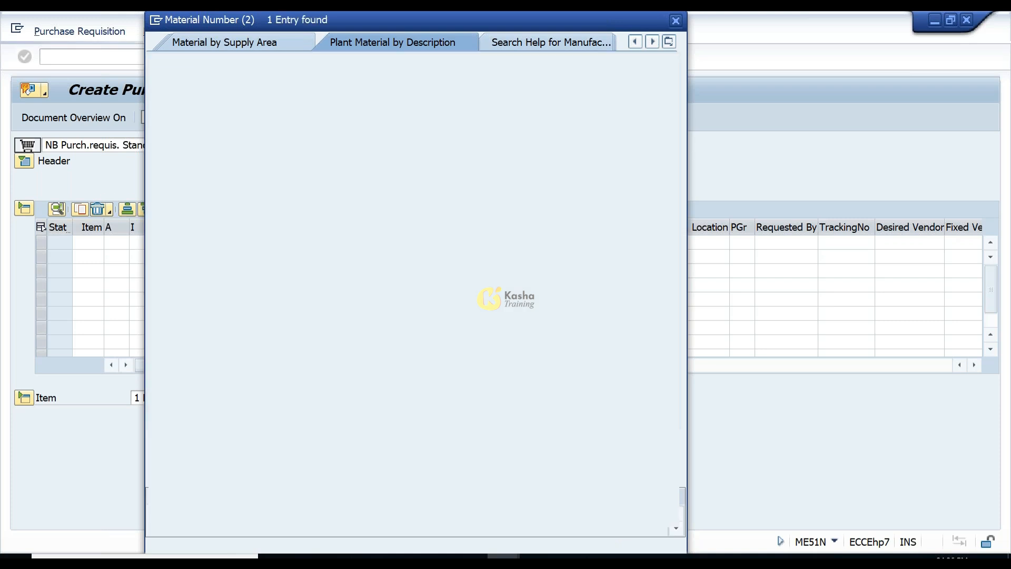
double_click(245, 113)
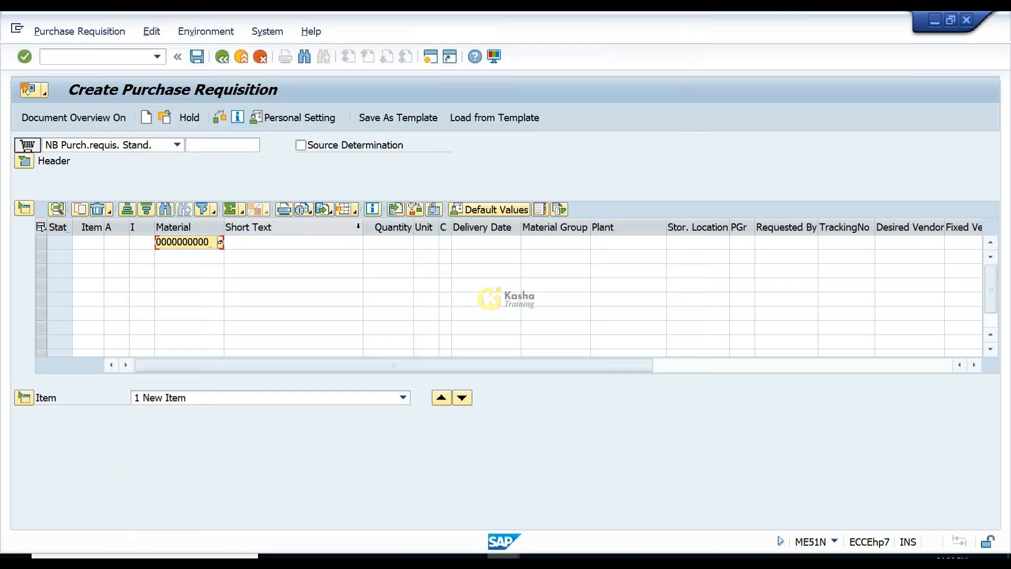
Step: Set the item's quantity to 10 and its delivery date to 25.04.2019
left_click(377, 239)
type("1")
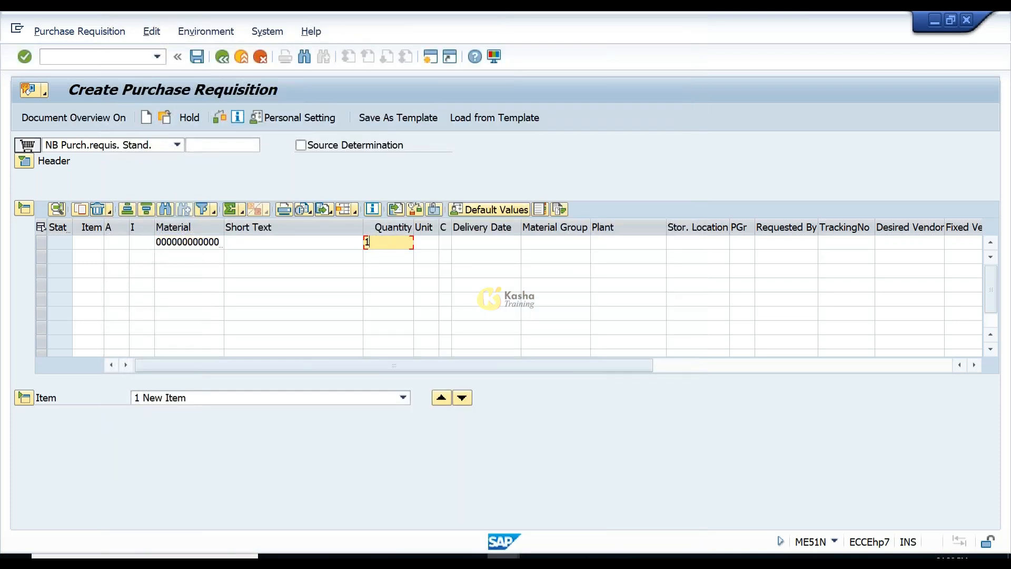
type("0")
left_click(553, 242)
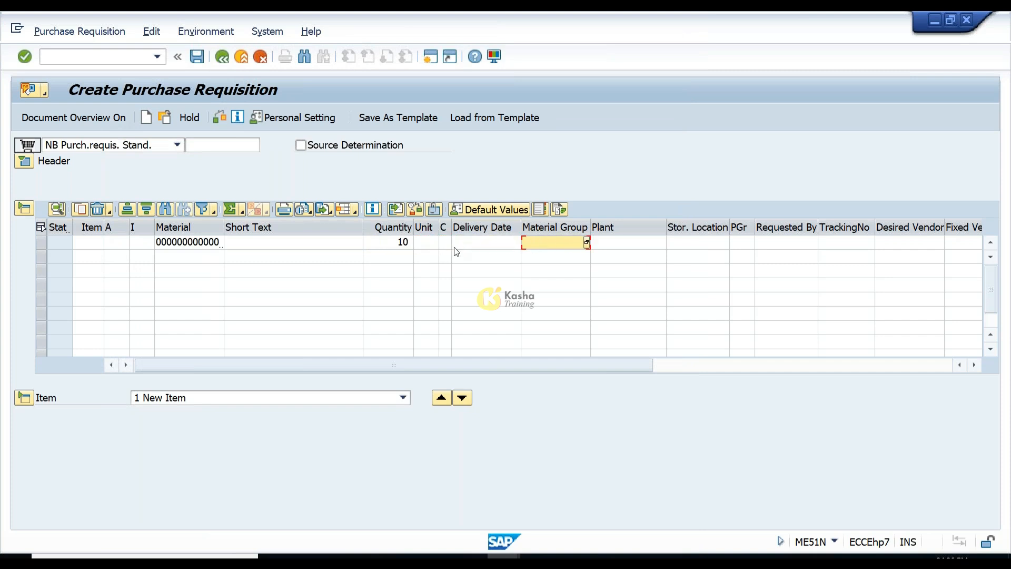
left_click(501, 242)
key("Return")
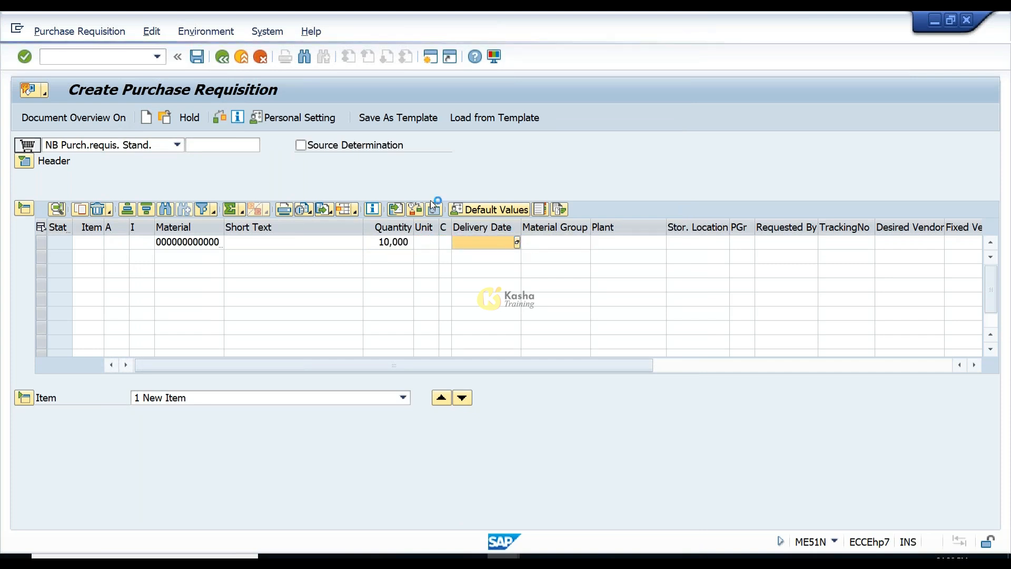
key("F4")
double_click(309, 374)
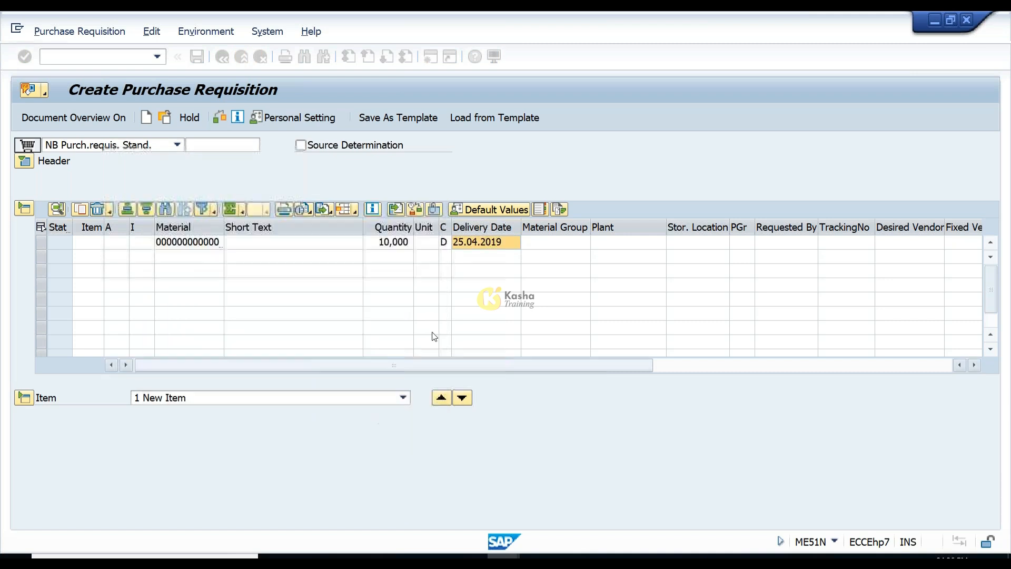
Step: Assign plant CG01 and storage location 1000 to the item, and widen the Material column to show the full number
left_click(616, 243)
type("CG01")
key("Tab")
type("1")
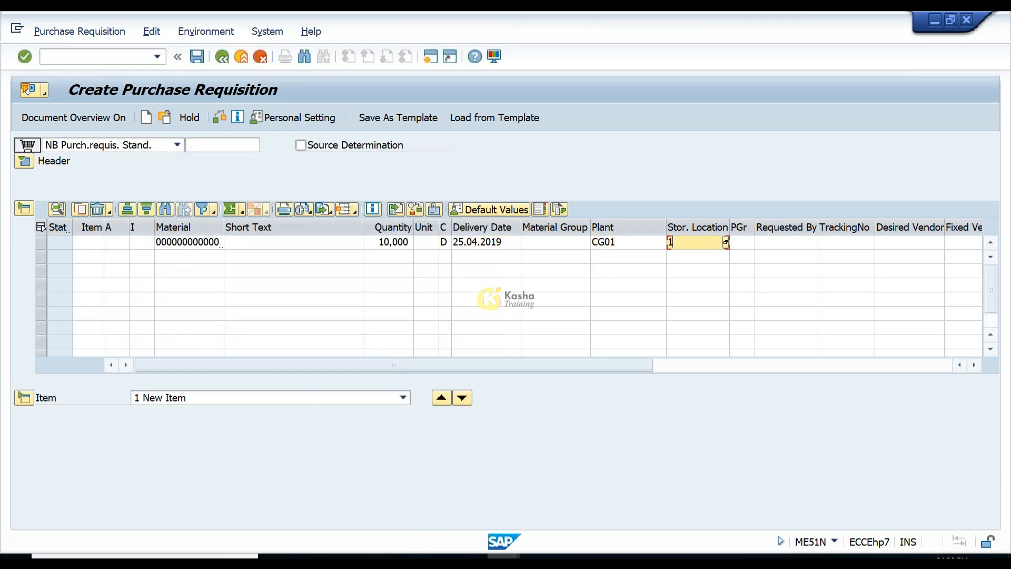
type("000")
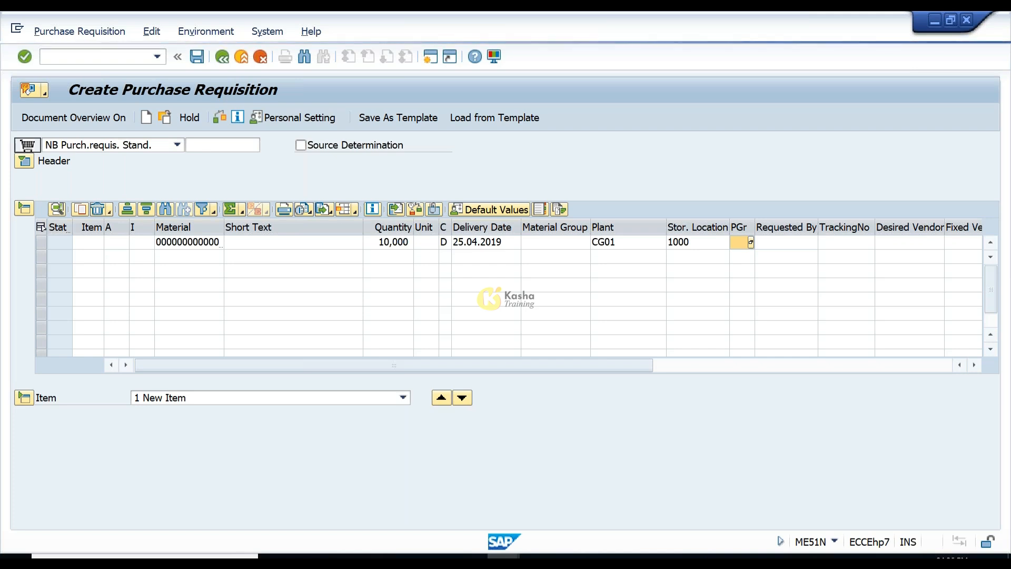
key("Return")
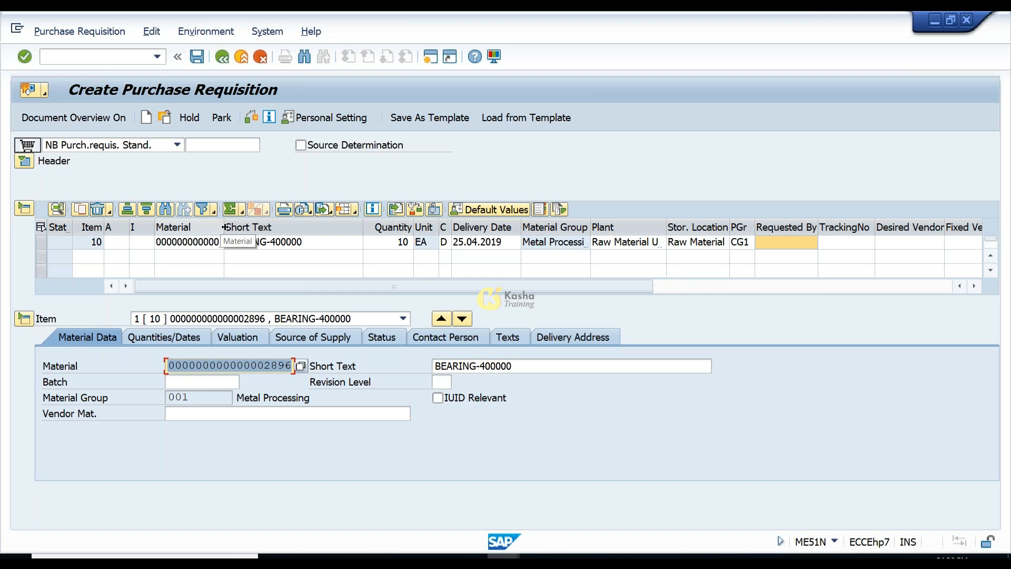
left_click_drag(224, 227, 254, 228)
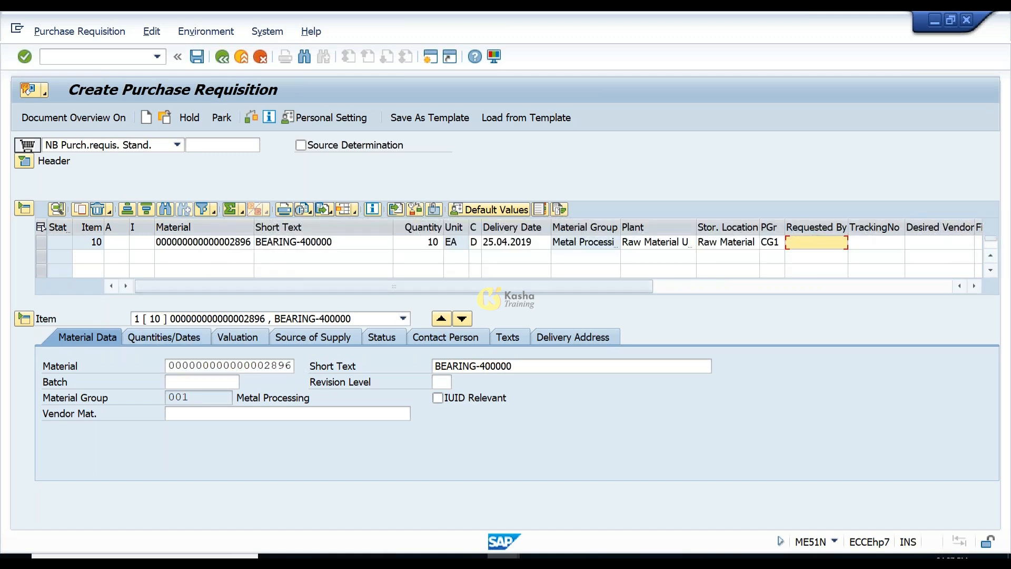
Step: Change the document type to ZNB zPurch. Requisition and run a check on the requisition
left_click(165, 146)
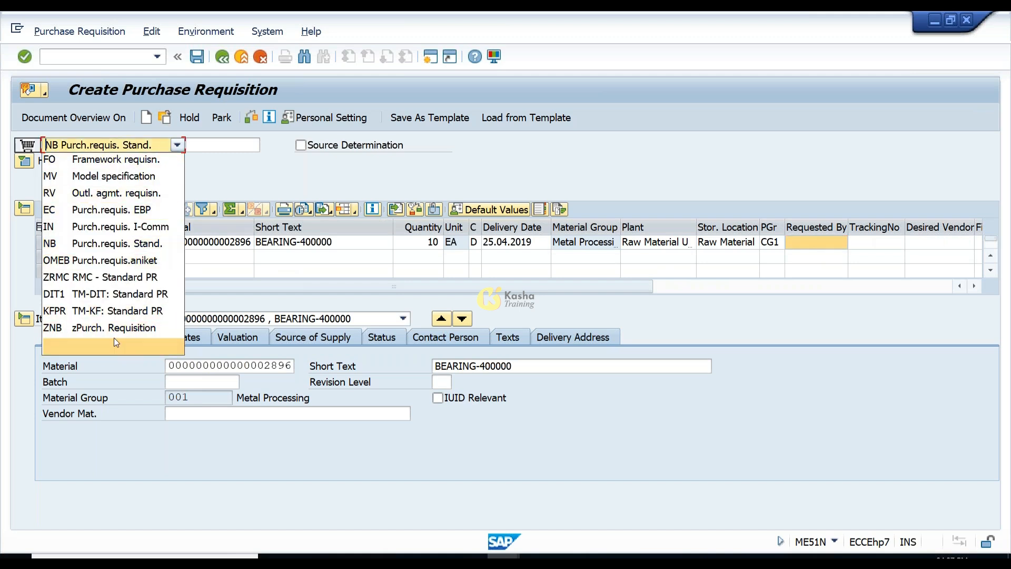
left_click(113, 330)
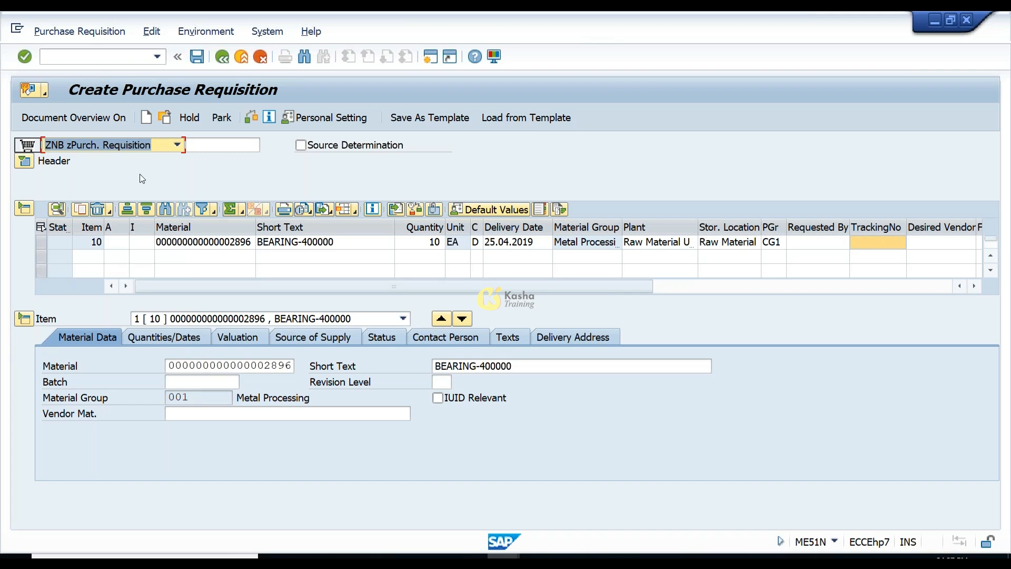
left_click(255, 116)
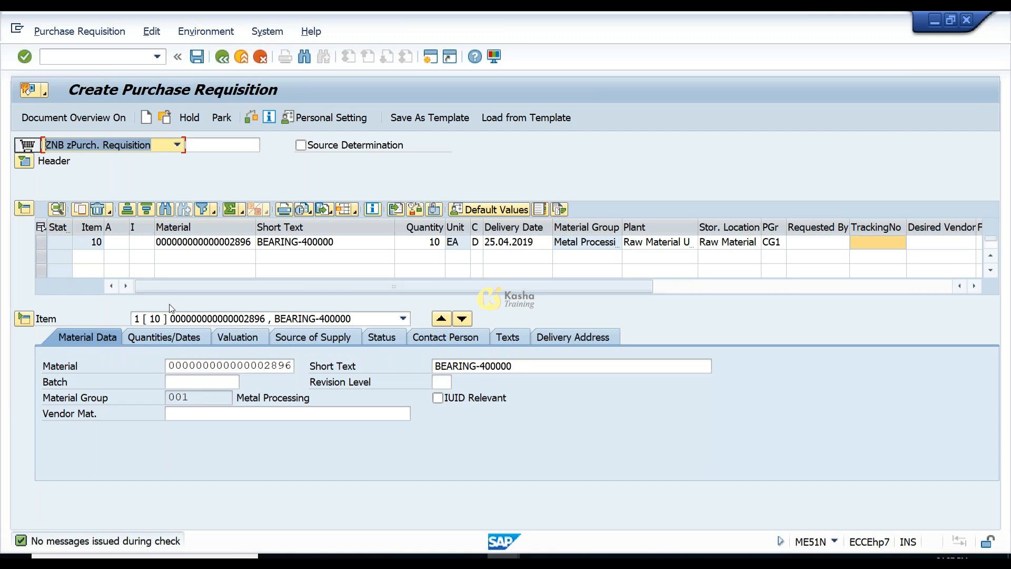
Step: Review the item's quantities and dates, valuation price with total value, and source of supply details
left_click(172, 336)
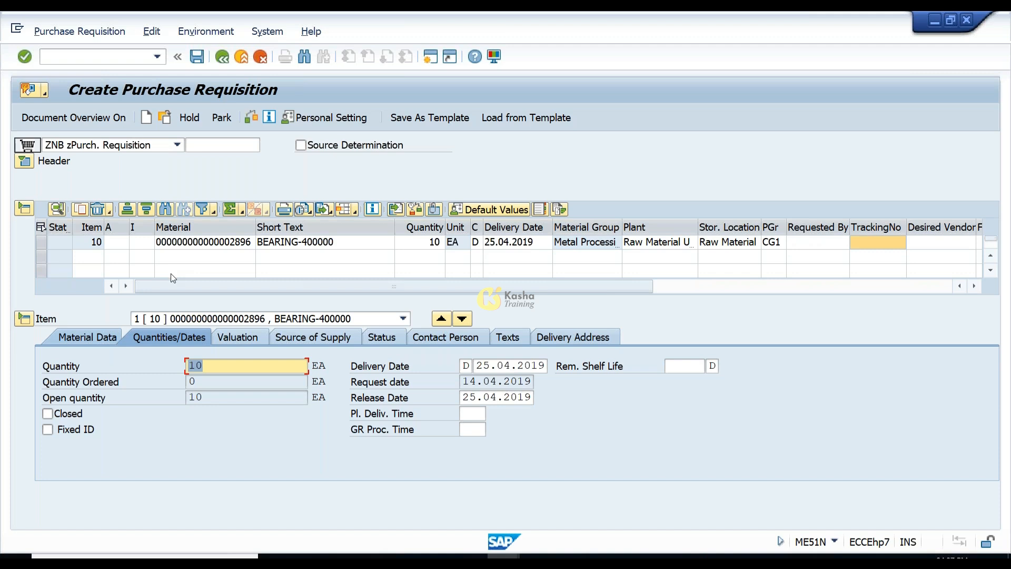
left_click(230, 343)
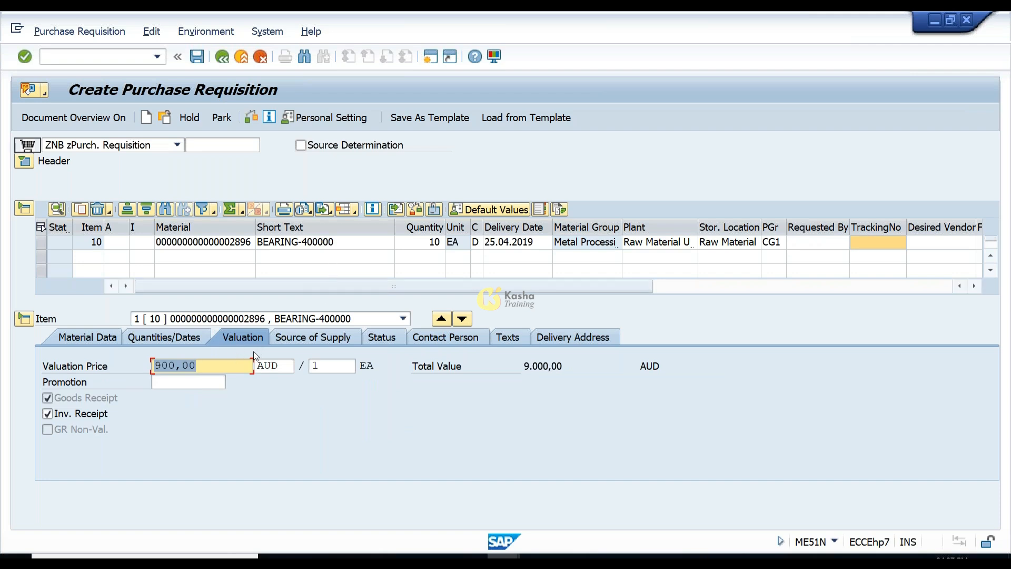
left_click_drag(232, 372, 136, 365)
left_click(502, 368)
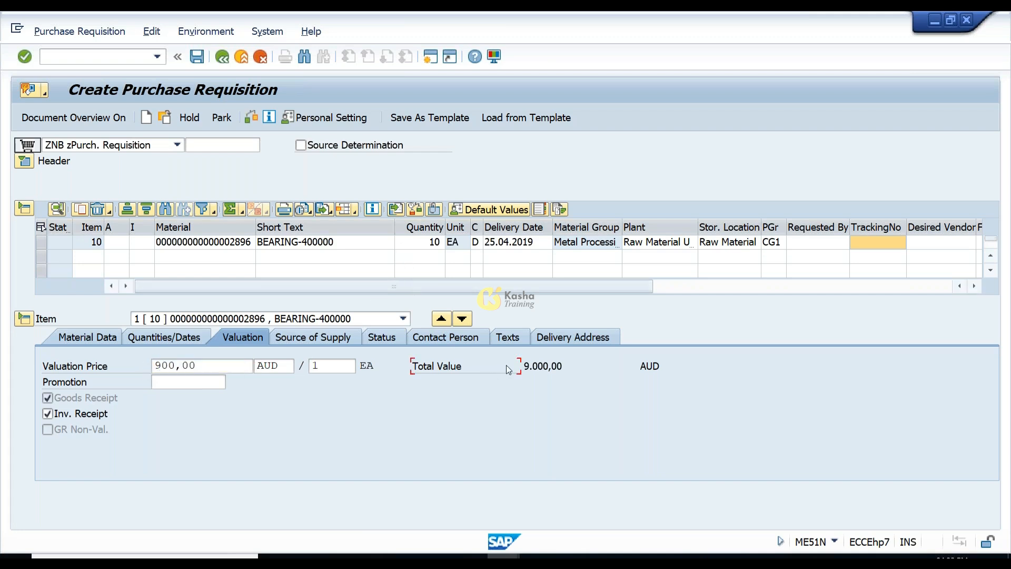
left_click_drag(583, 367, 491, 363)
key("Return")
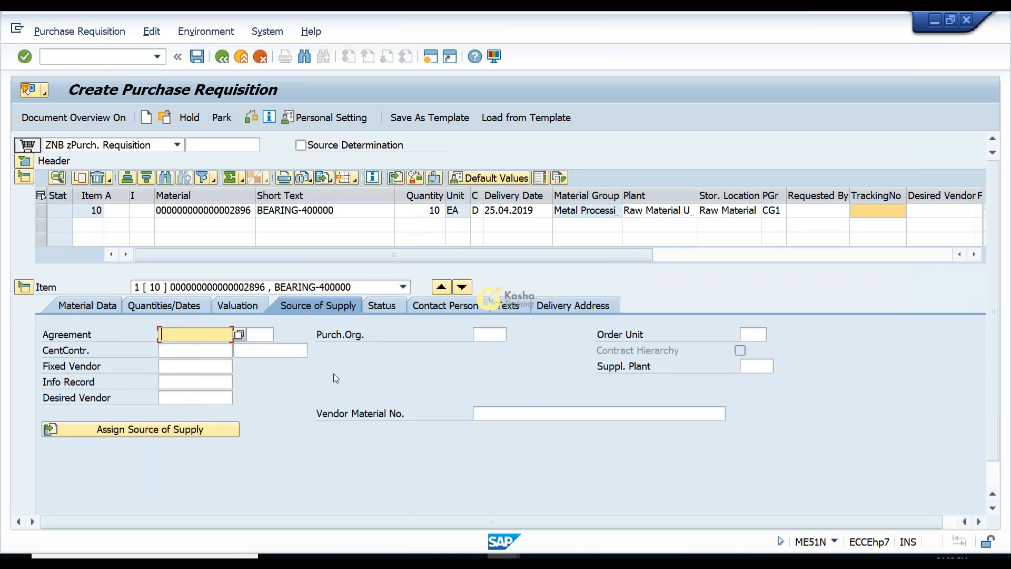
Step: Review the item's processing status options, contact person details, and item texts
left_click(379, 305)
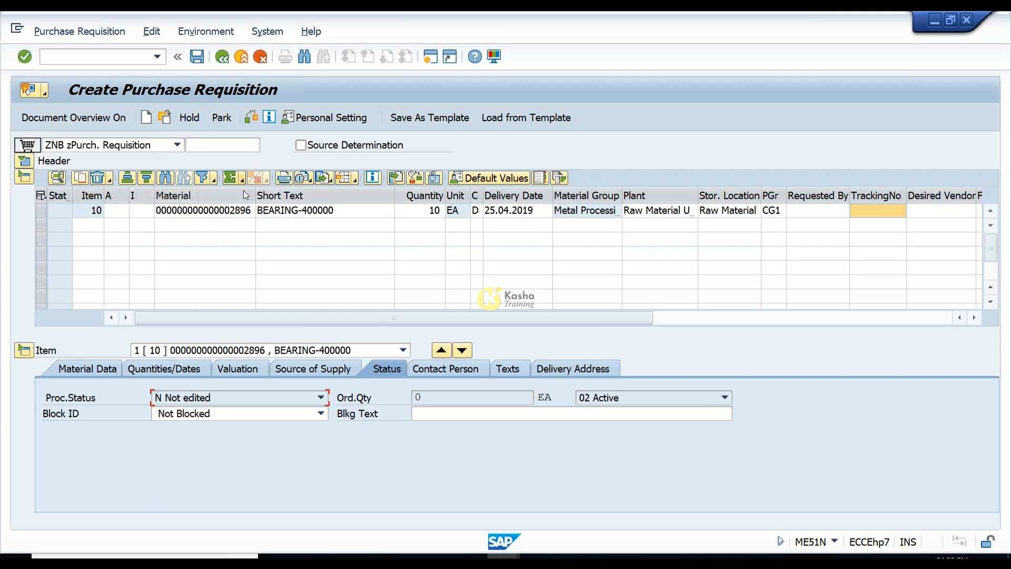
left_click(247, 398)
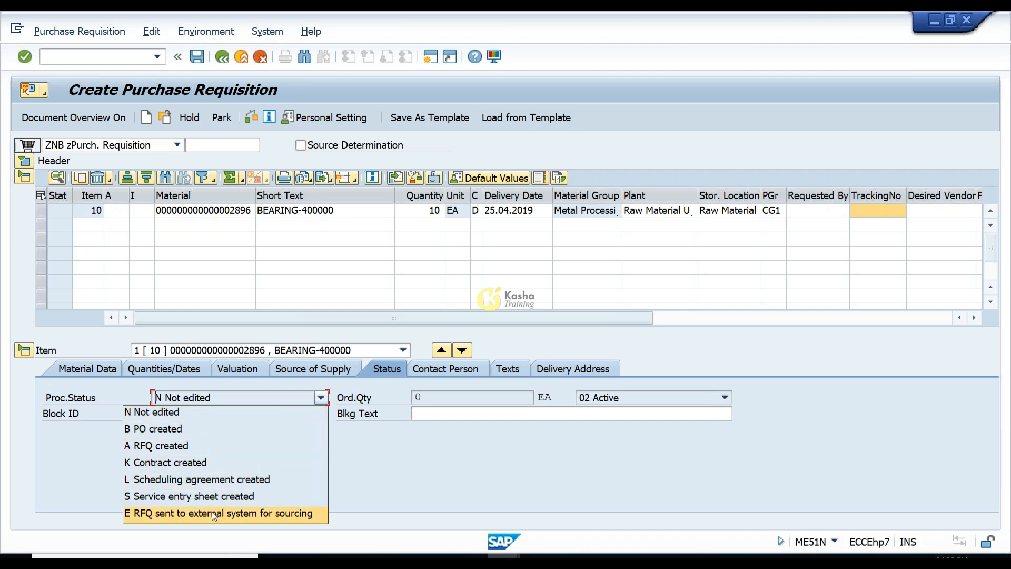
left_click(361, 463)
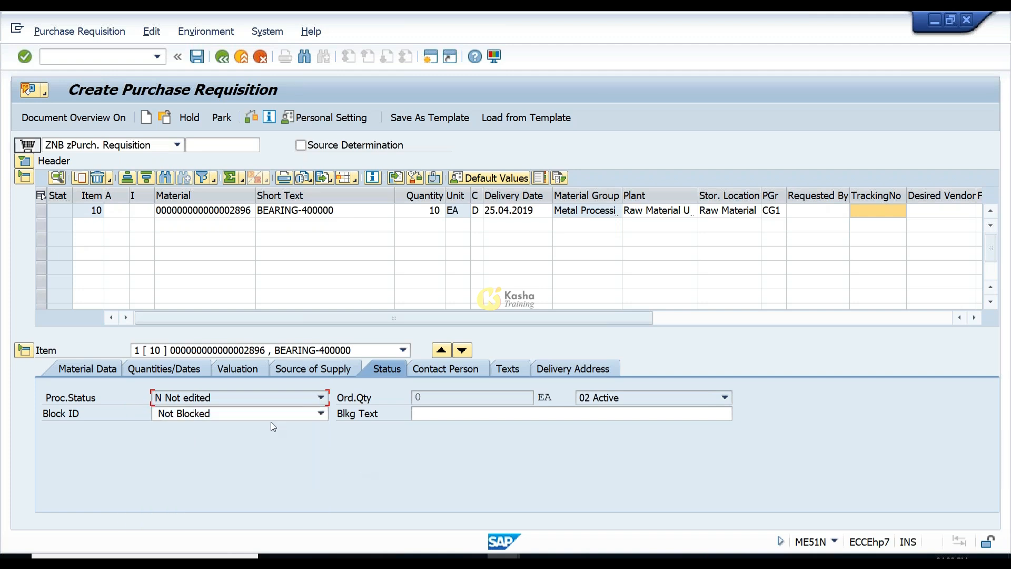
left_click(463, 367)
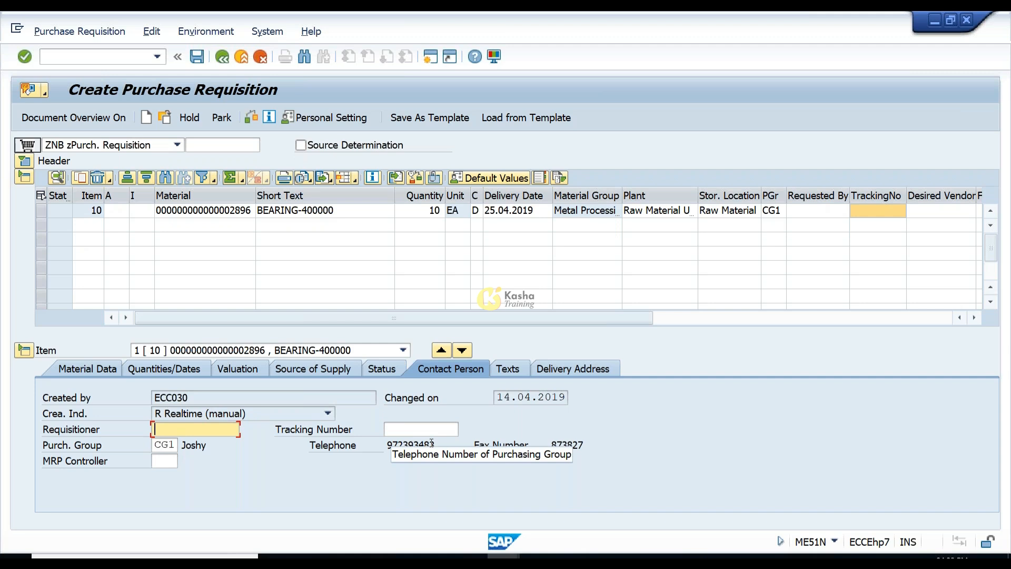
left_click(511, 372)
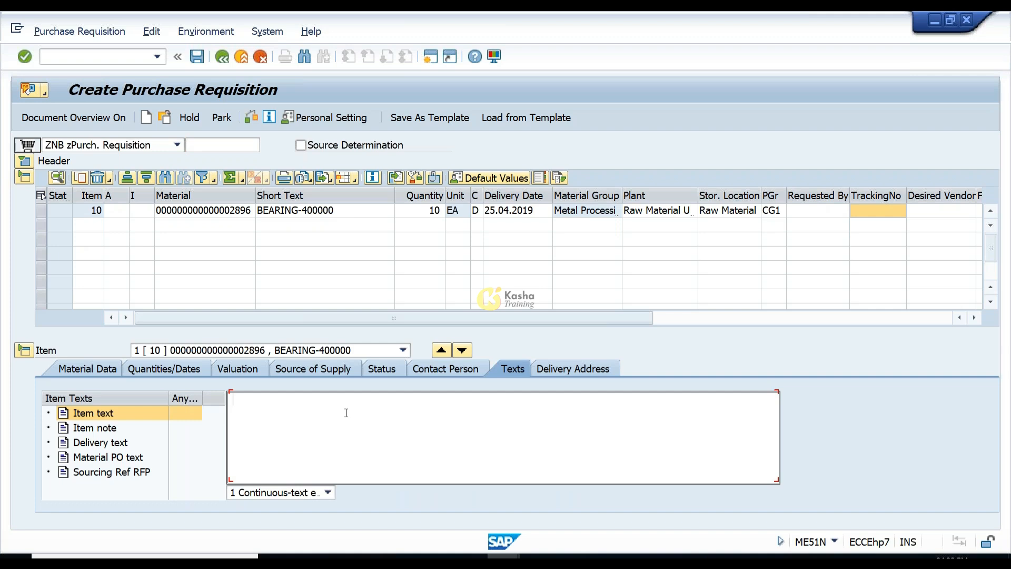
type("sdcdsdcd")
key("BackSpace")
key("BackSpace")
key("BackSpace")
key("BackSpace")
key("BackSpace")
key("BackSpace")
key("BackSpace")
key("BackSpace")
Step: Review the item's delivery address and save the purchase requisition
left_click(546, 367)
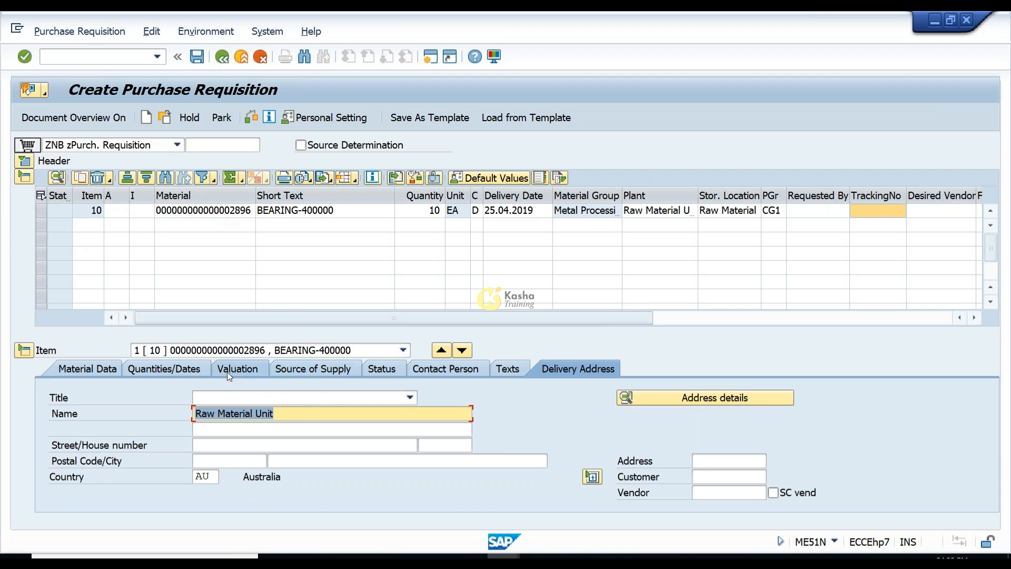
left_click(199, 56)
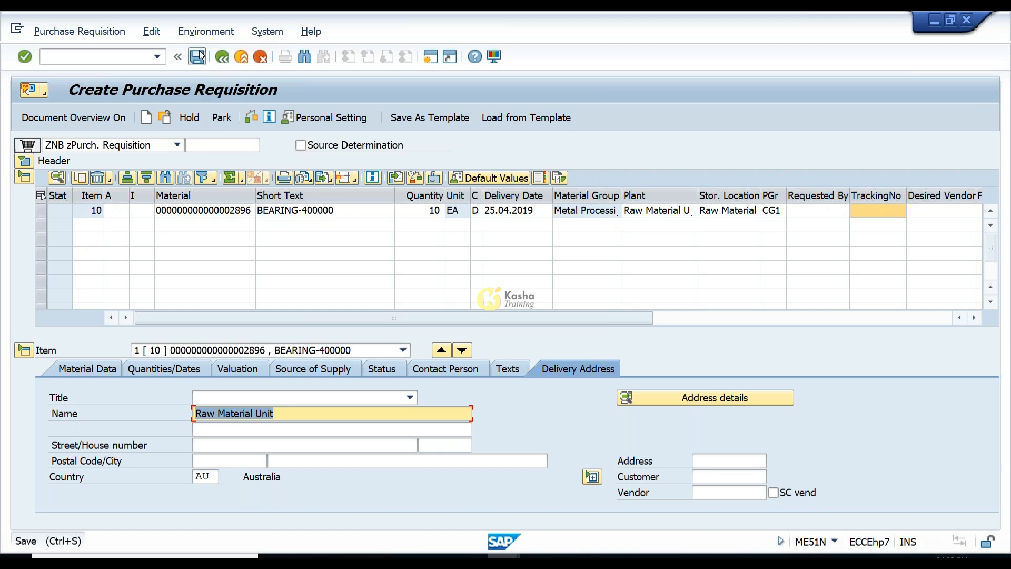